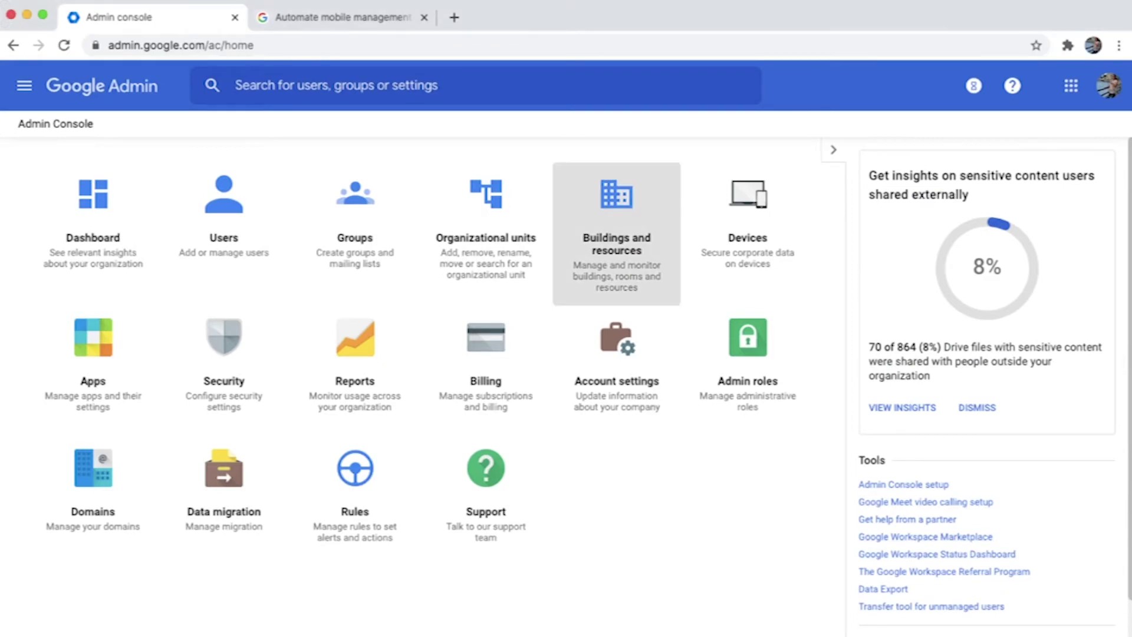
# - Open the Rules page for mobile and endpoint devices
pyautogui.click(25, 86)
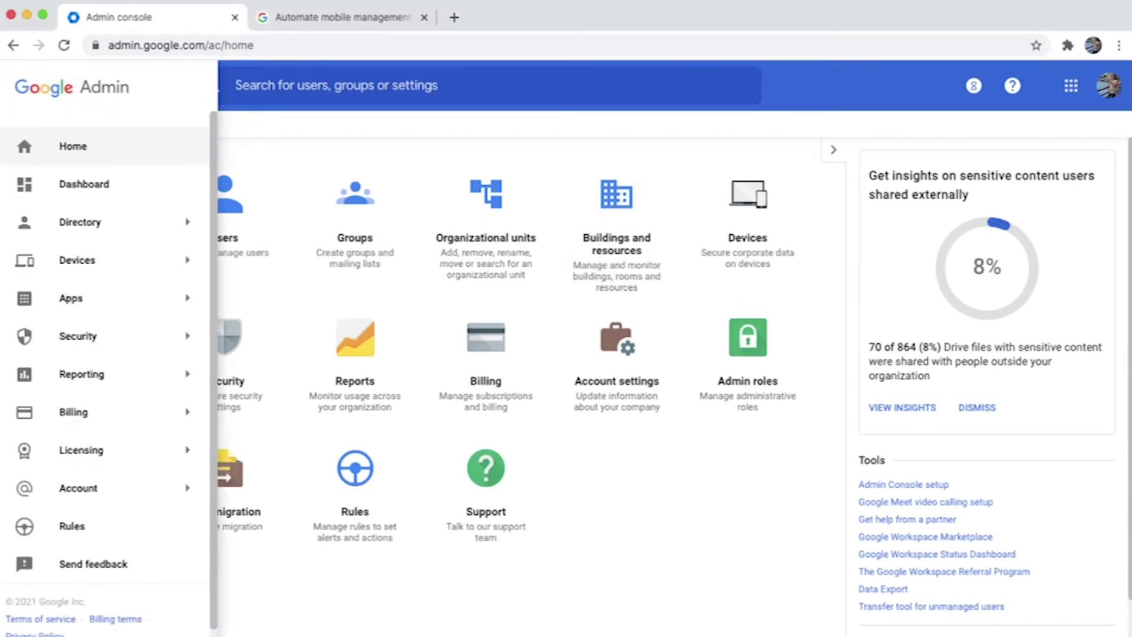
pyautogui.moveTo(77, 260)
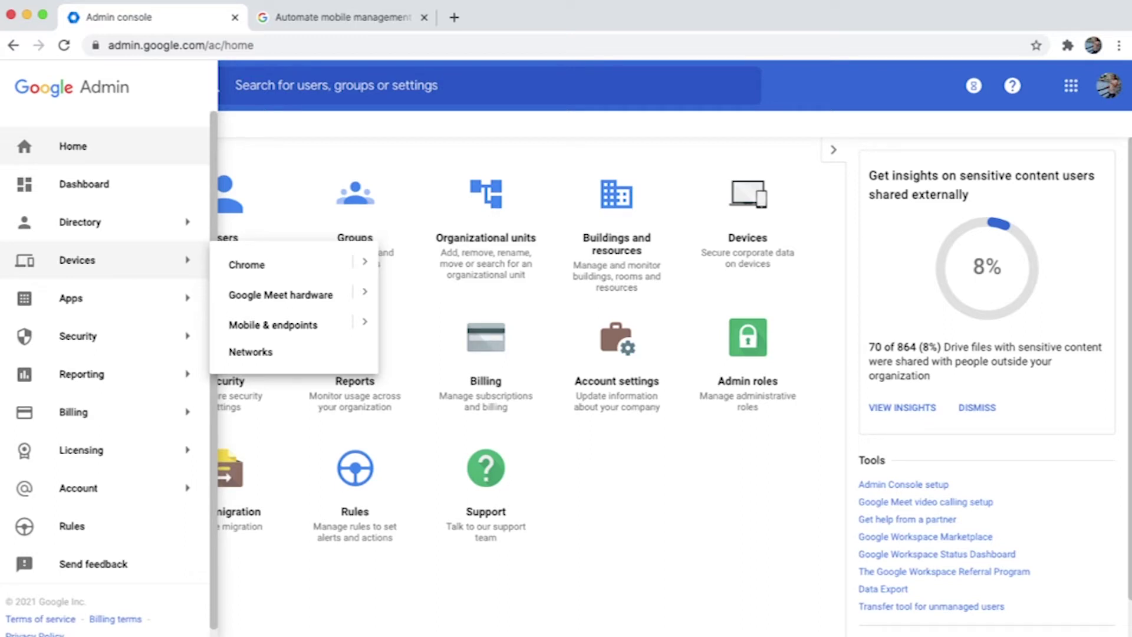
pyautogui.click(365, 322)
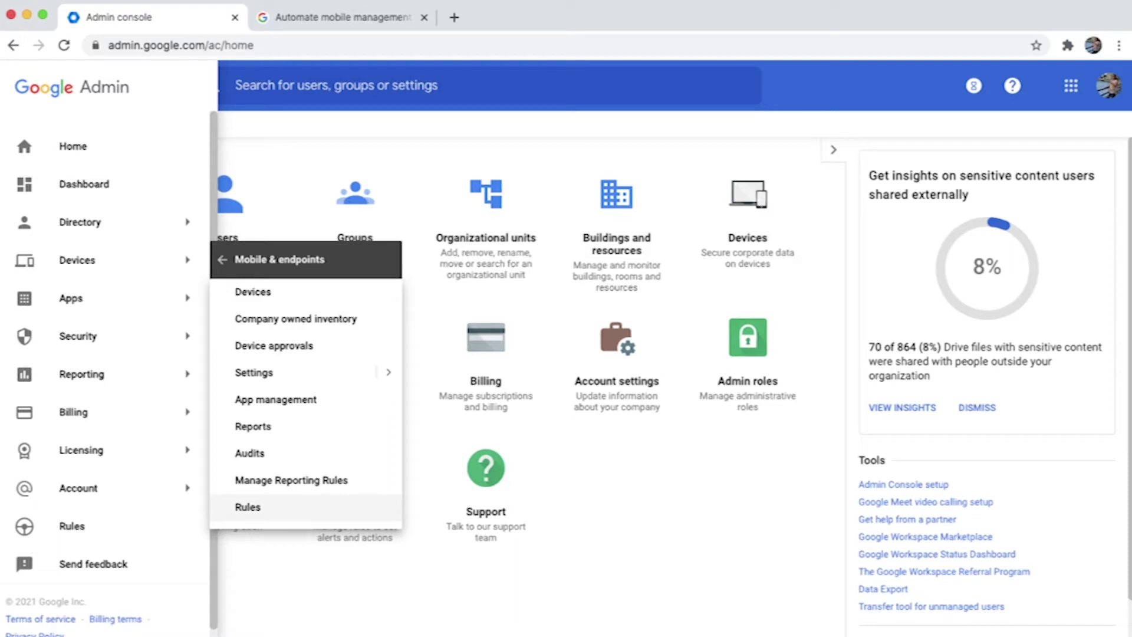
pyautogui.click(248, 506)
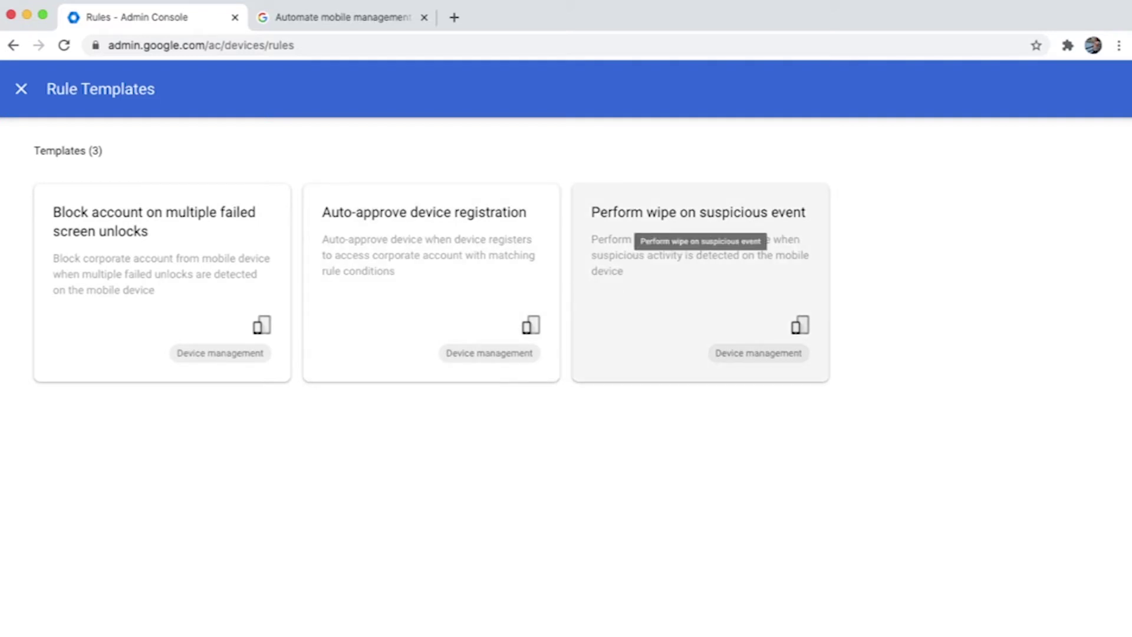
# - Start a rule from the "Perform wipe on suspicious event" template, keeping its domain-wide scope, Suspicious activity trigger and All devices condition
pyautogui.click(700, 282)
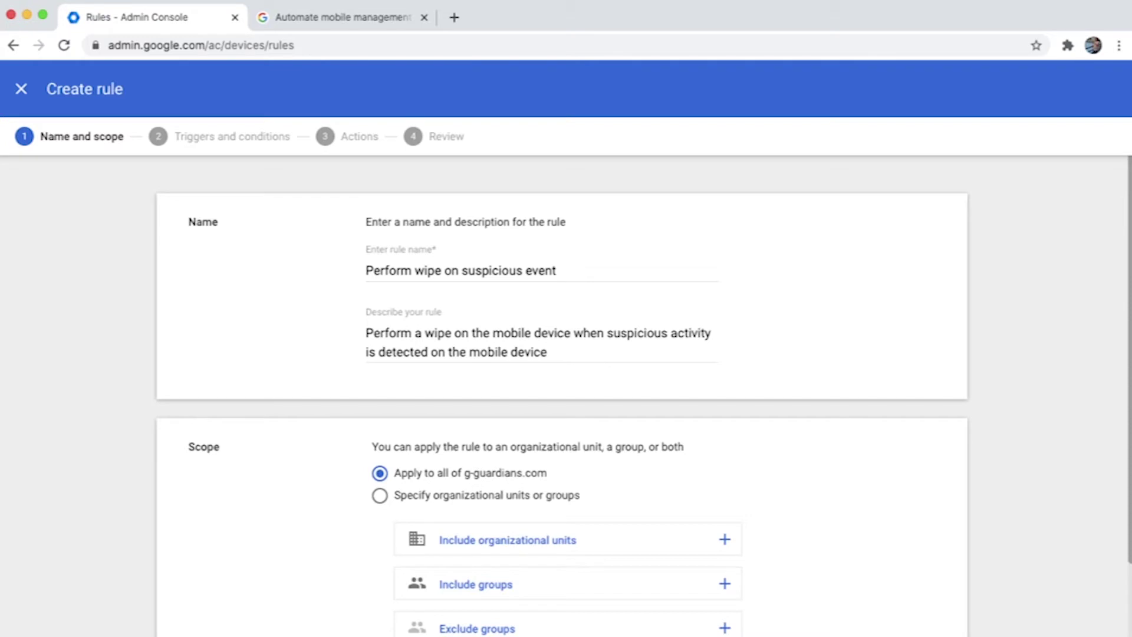
pyautogui.scroll(-2, 566, 383)
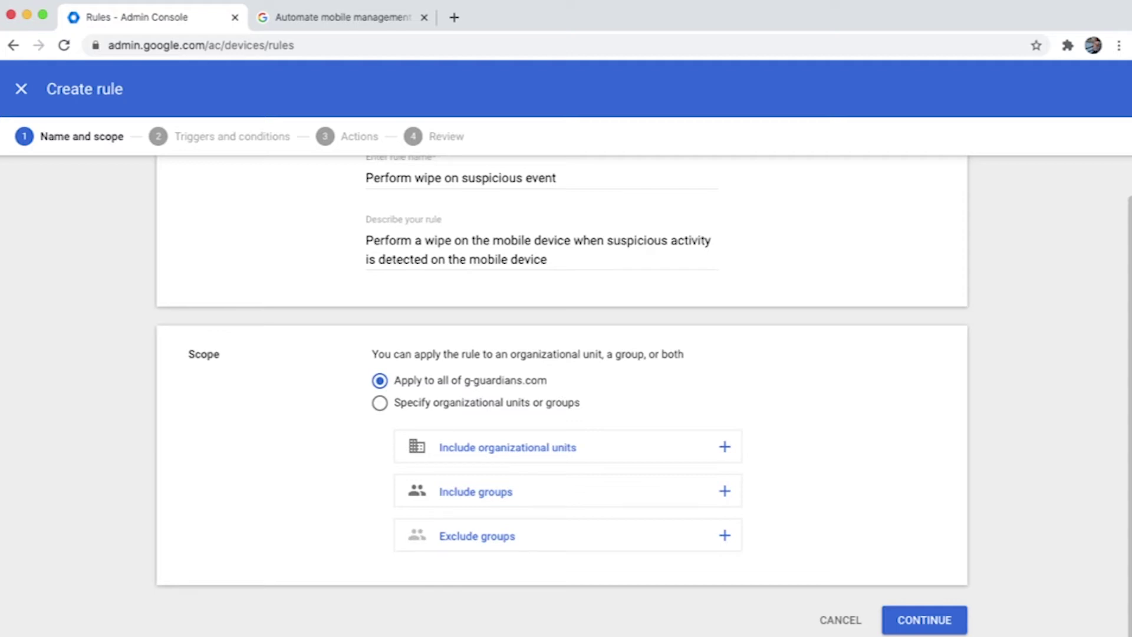
pyautogui.click(923, 620)
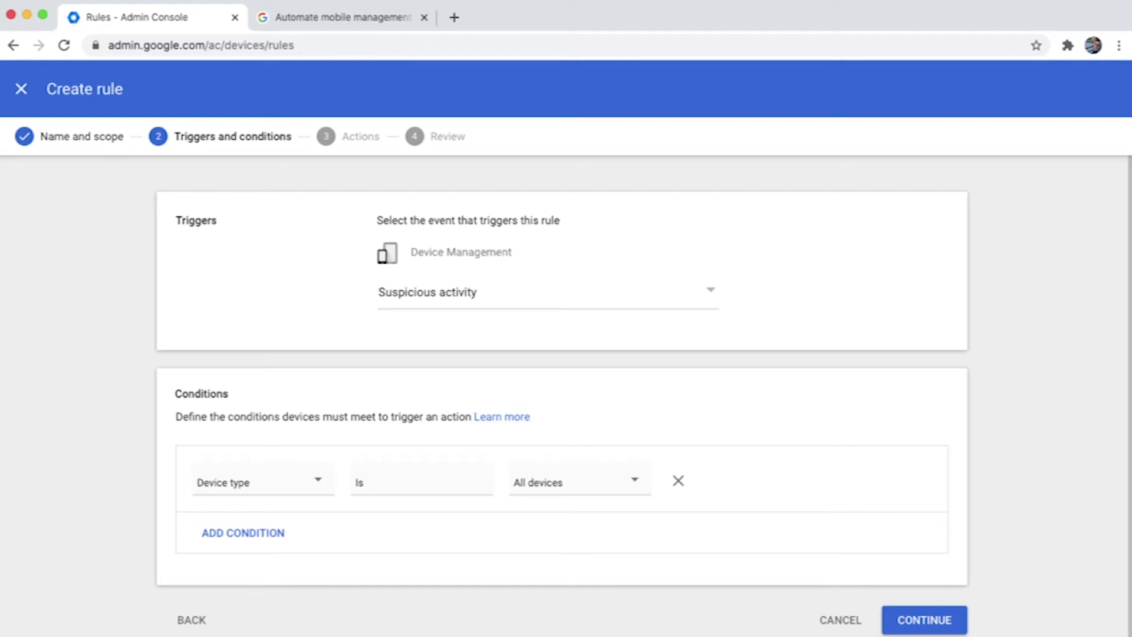
pyautogui.click(924, 620)
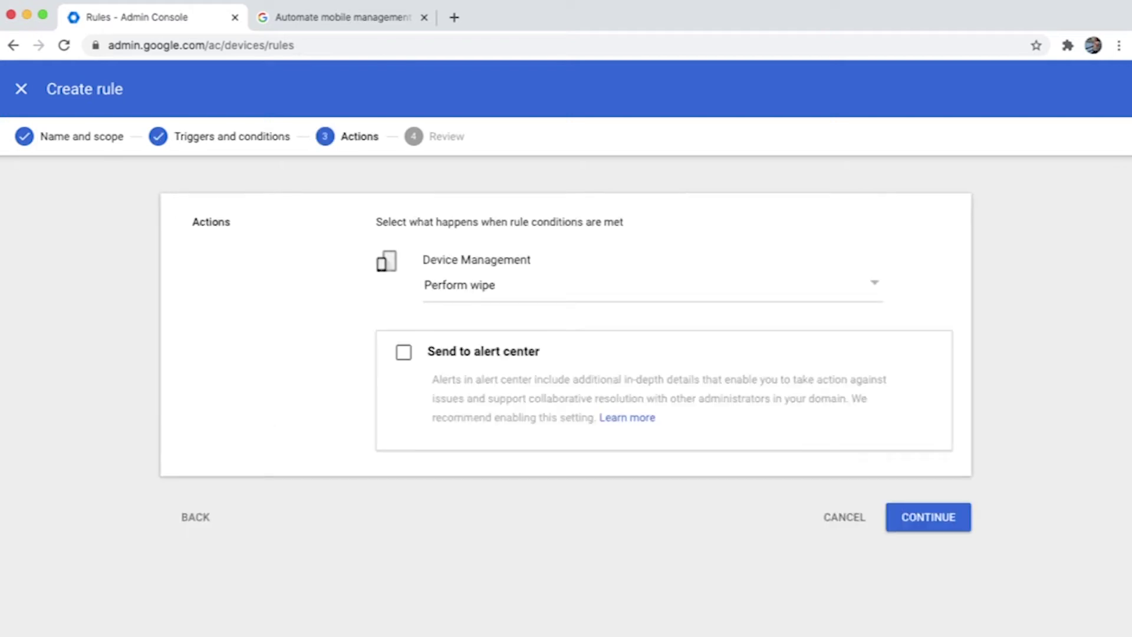
# - Keep Perform wipe as the rule's action, enable Send to alert center, and proceed to the review
pyautogui.click(652, 285)
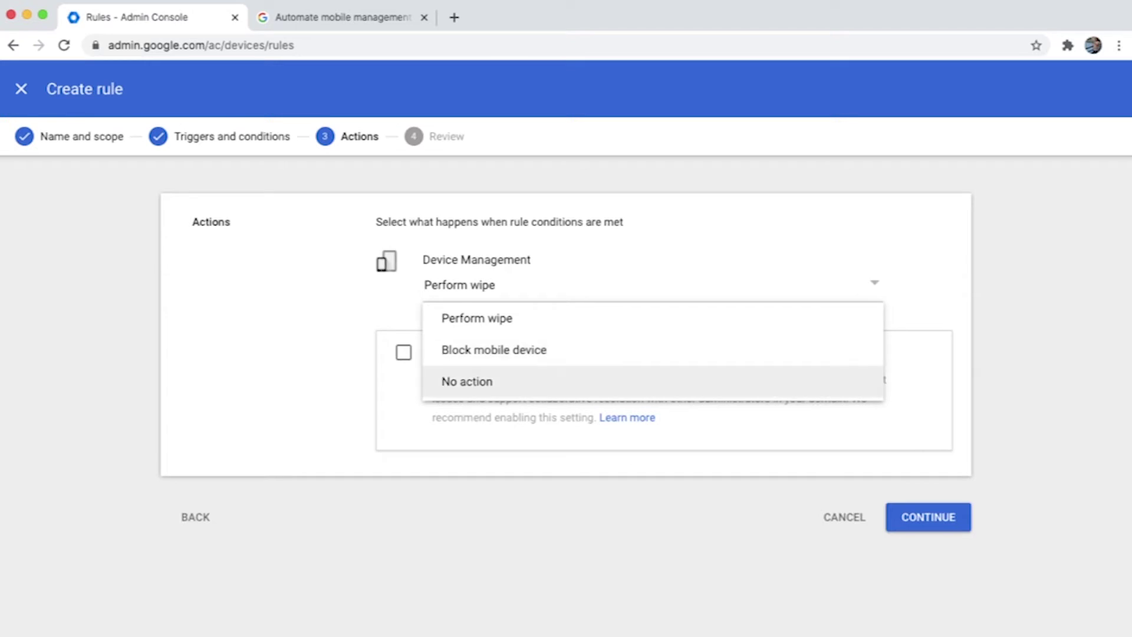
pyautogui.press('Escape')
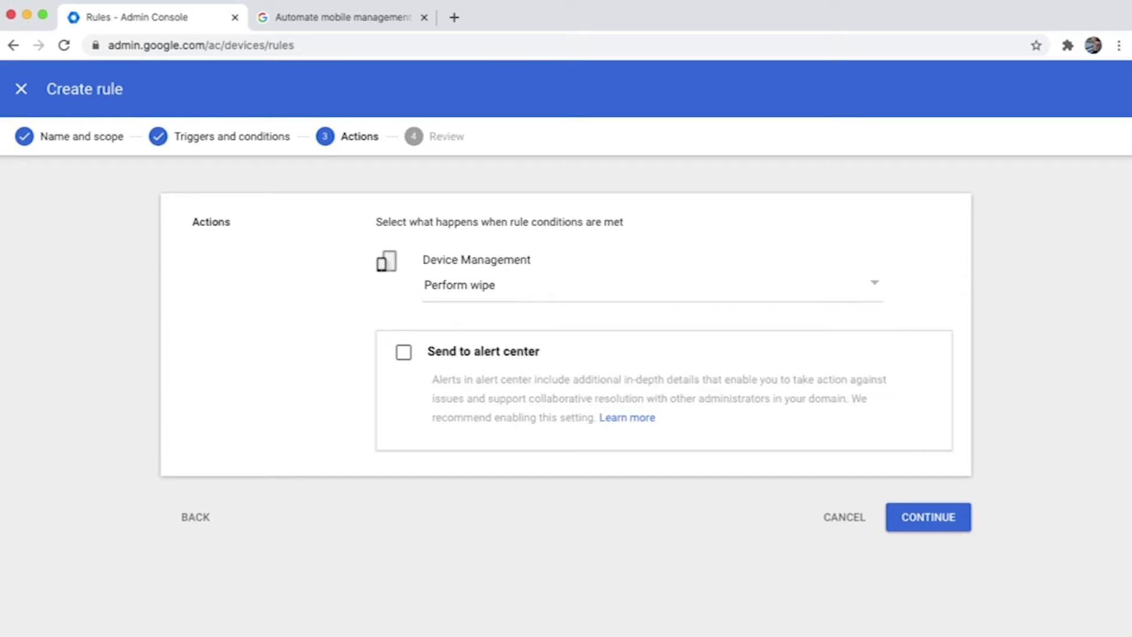
pyautogui.click(403, 352)
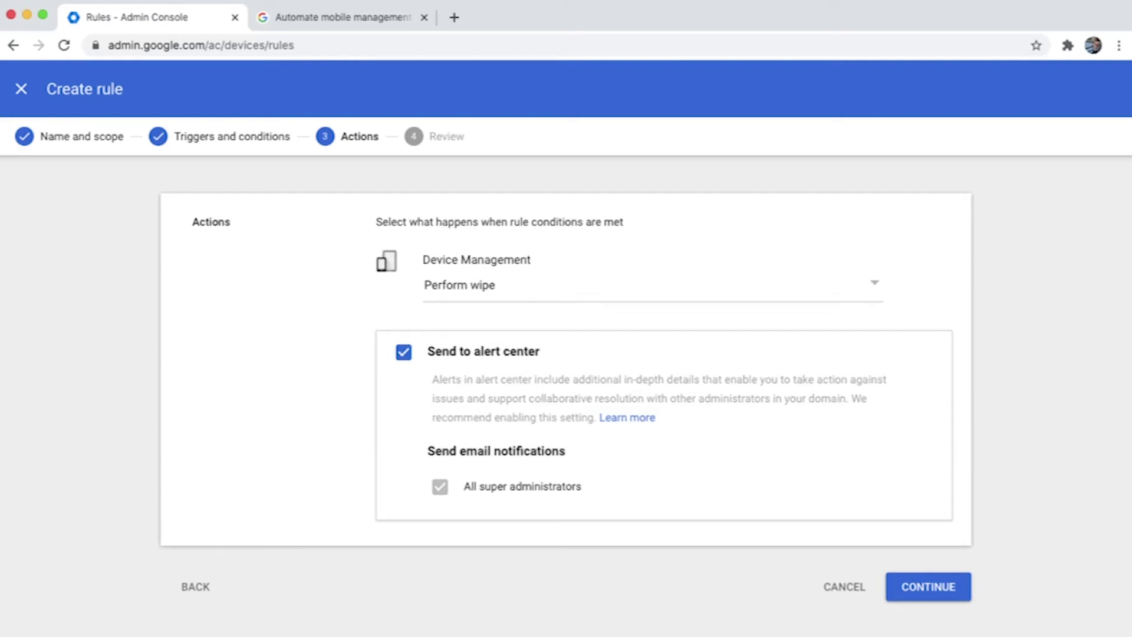
pyautogui.click(927, 586)
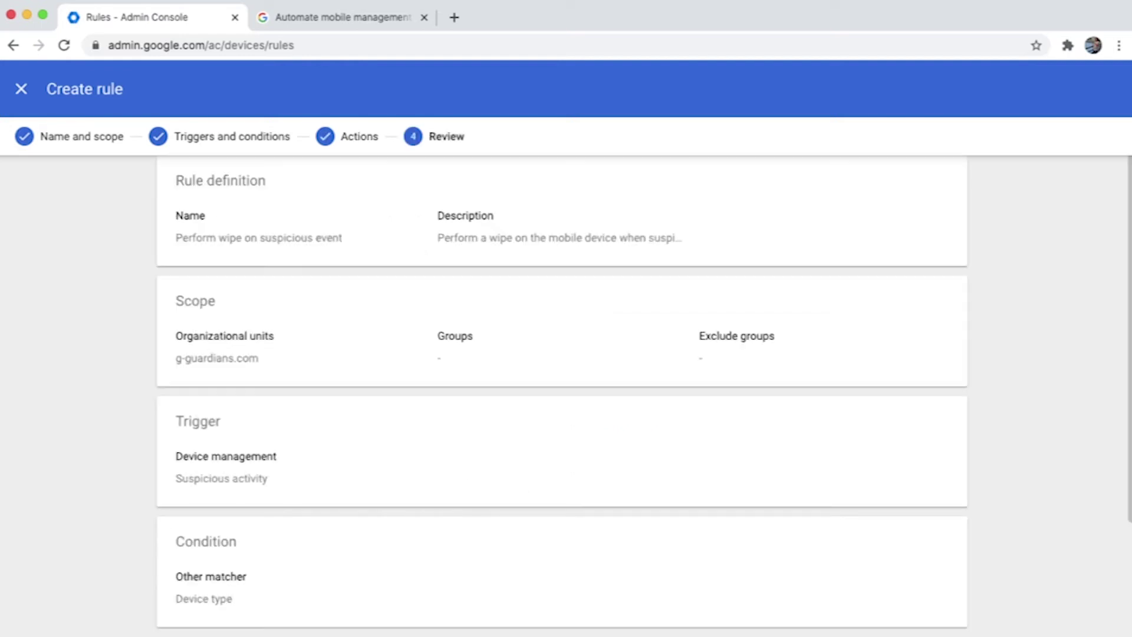
# - Review the wipe rule's summary and create the rule with Active status
pyautogui.scroll(-3, 561, 389)
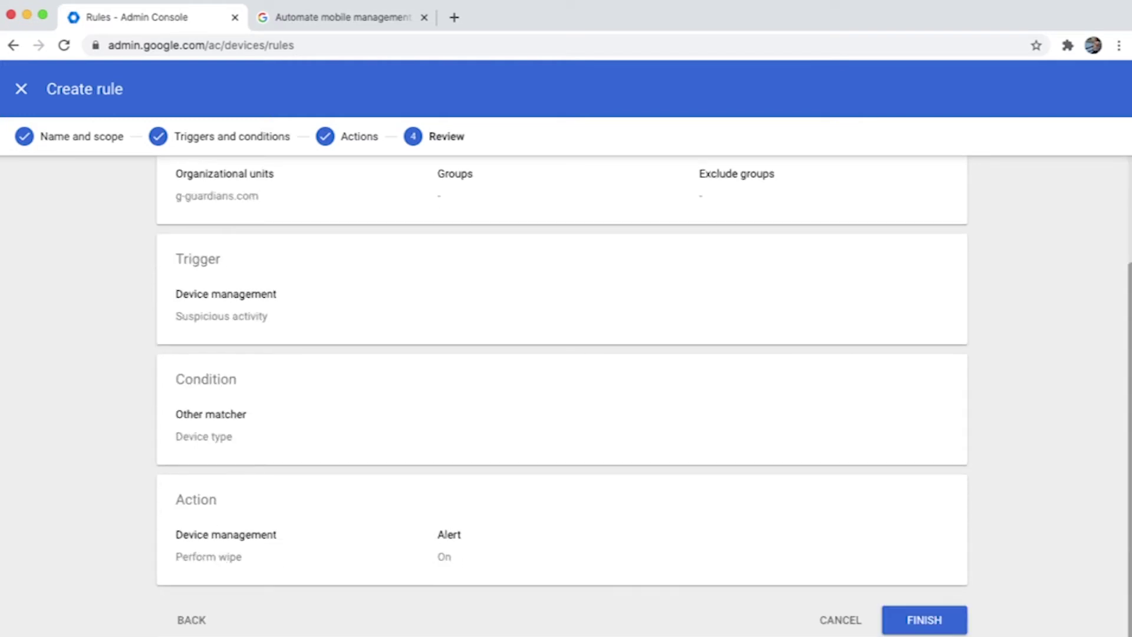
pyautogui.click(924, 619)
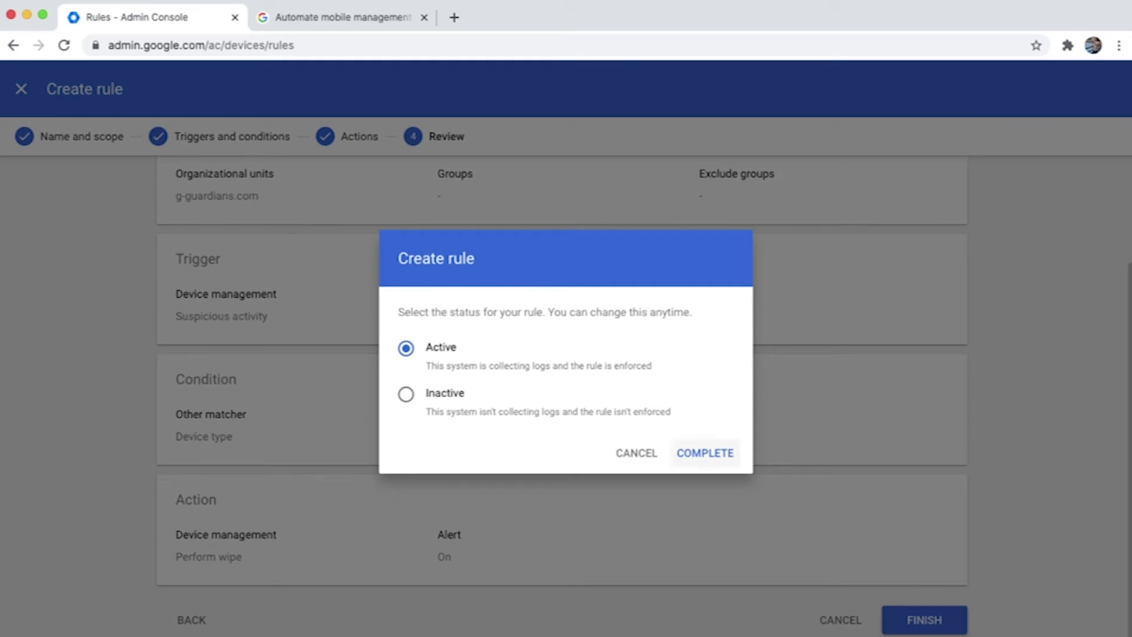
pyautogui.click(705, 453)
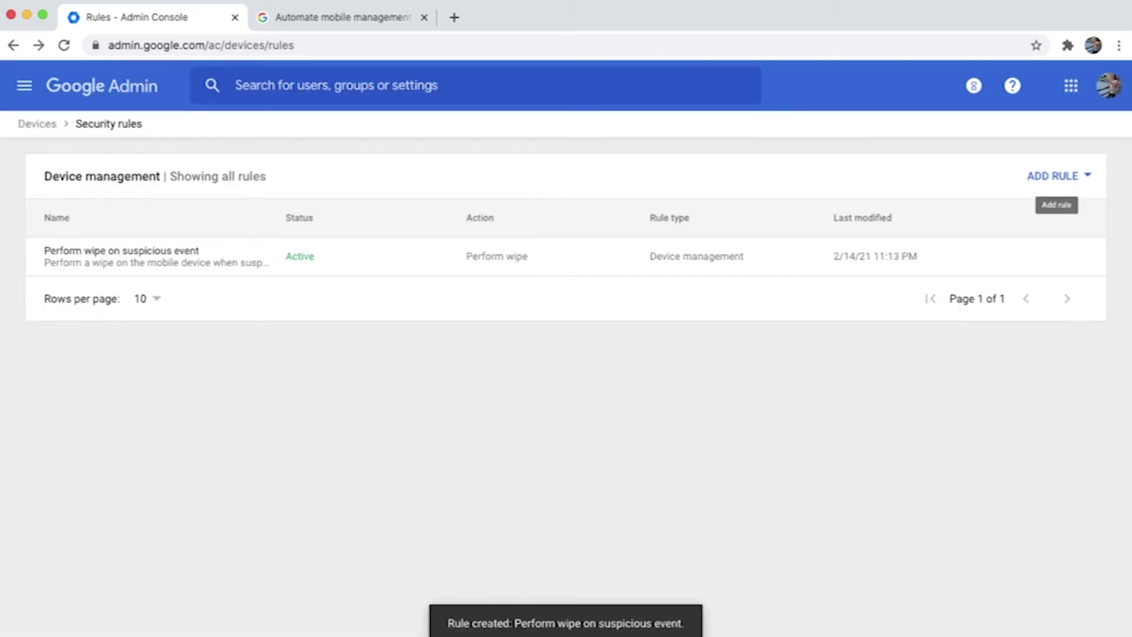
# - Start a new blank rule named "MDM Rule" that applies to all of g-guardians.com
pyautogui.click(1055, 176)
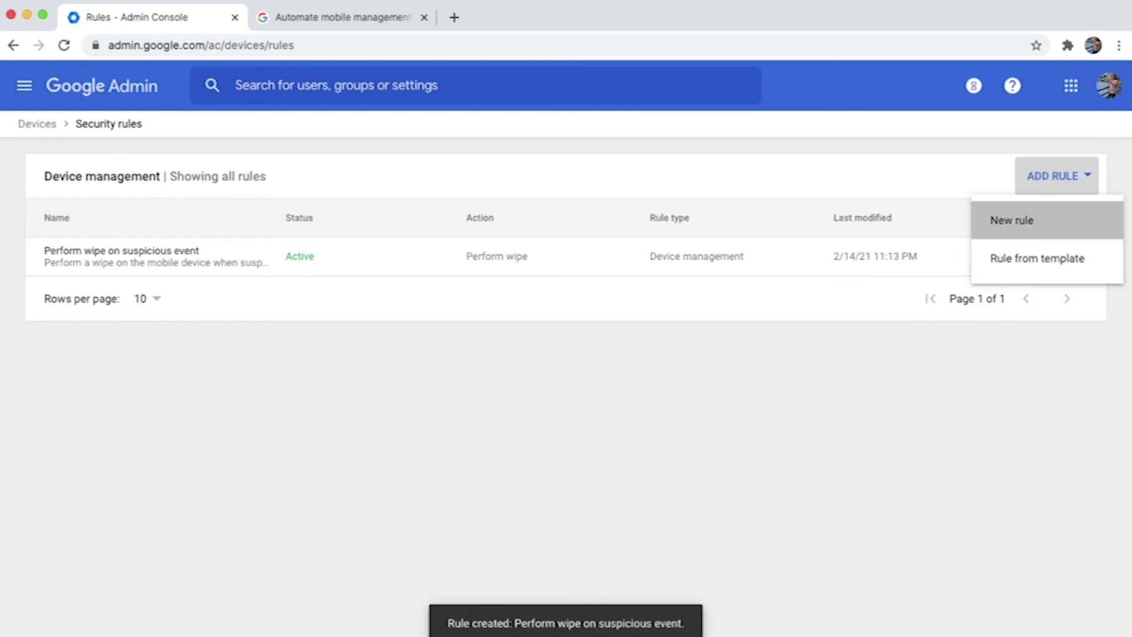
pyautogui.click(1012, 220)
pyautogui.click(367, 270)
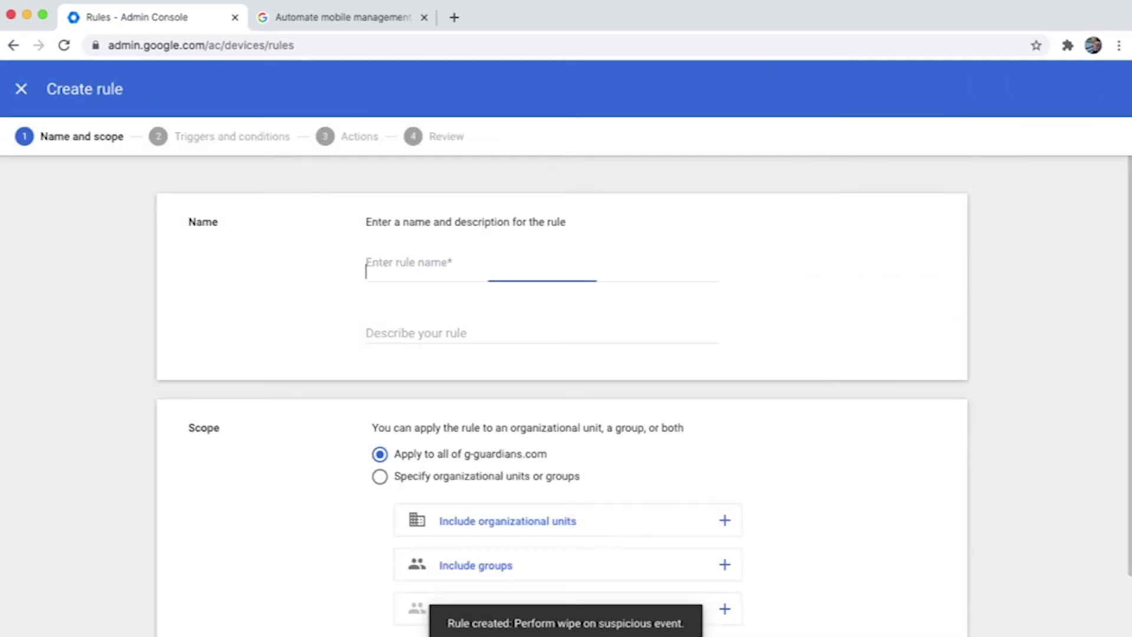
pyautogui.write('MDM Rule')
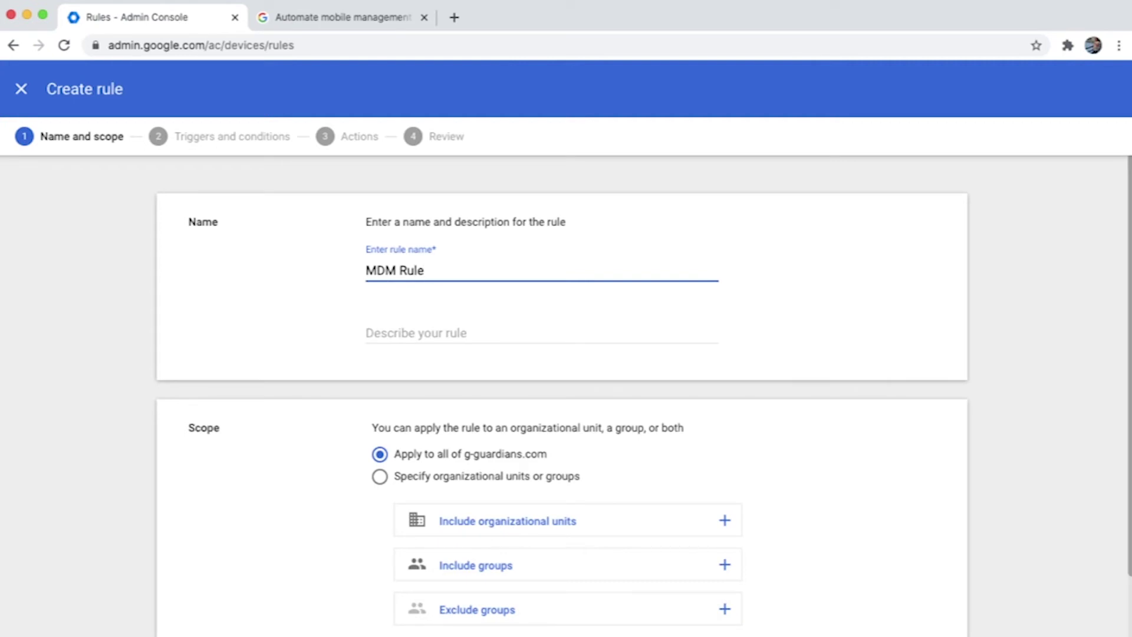
pyautogui.scroll(-3, 561, 383)
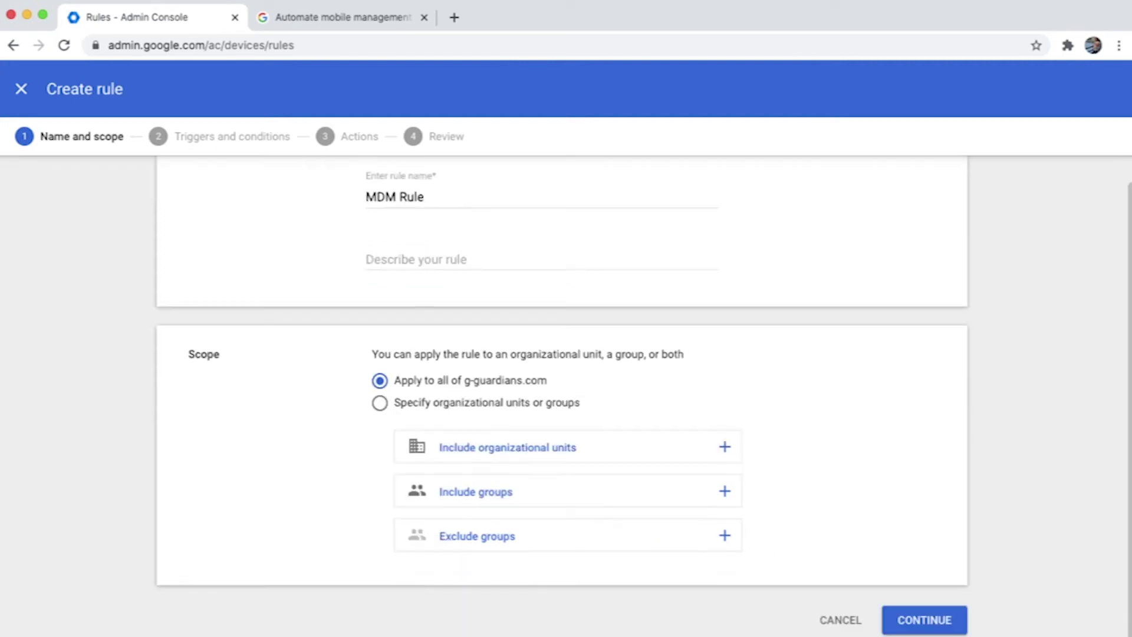
pyautogui.click(924, 620)
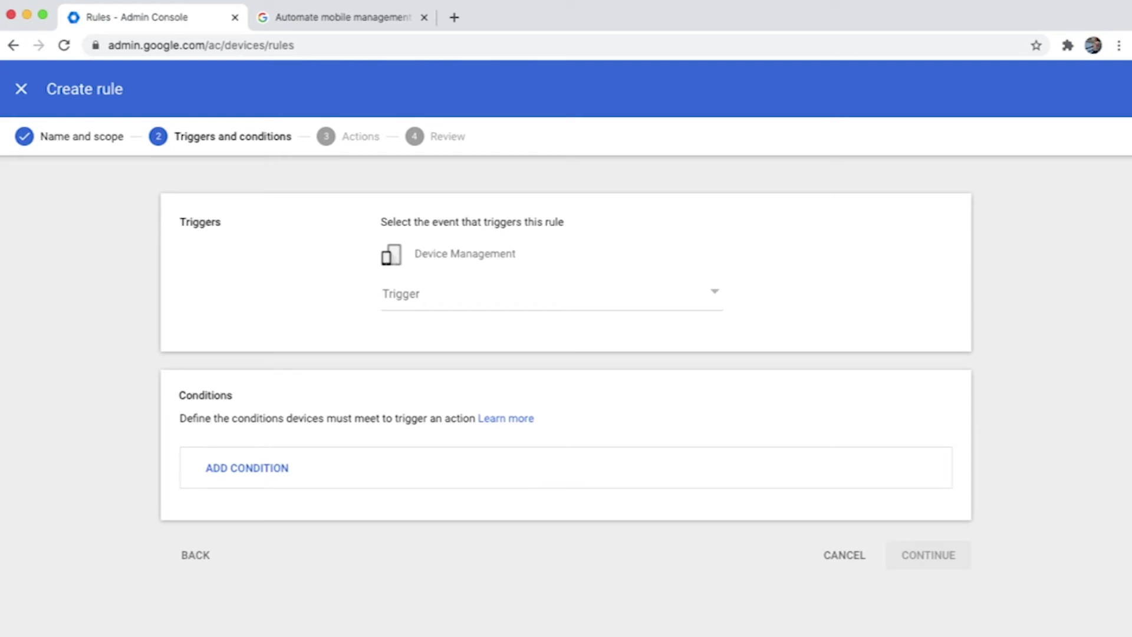
# - Look through the available trigger events and set the rule's trigger to Device application change
pyautogui.click(550, 293)
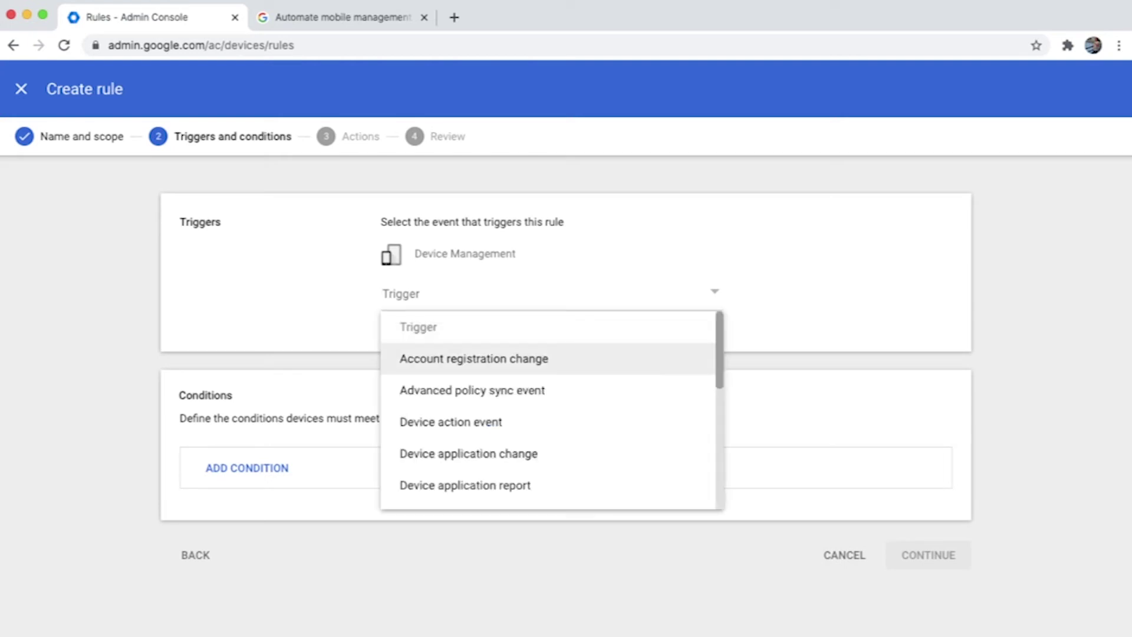
pyautogui.scroll(-2, 548, 409)
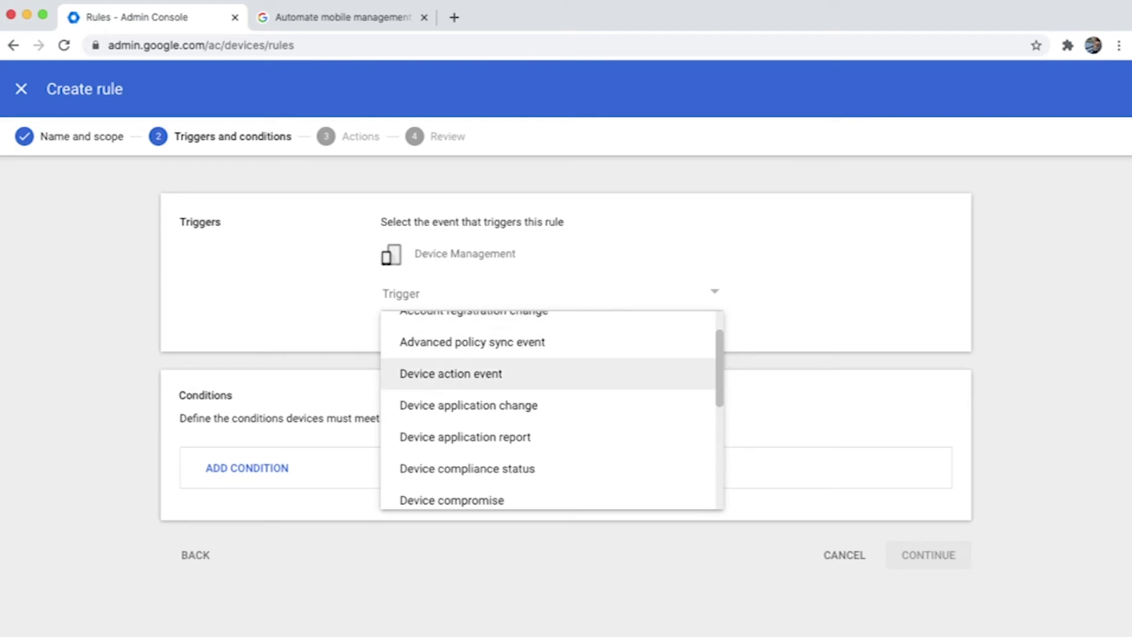
pyautogui.scroll(-3, 549, 410)
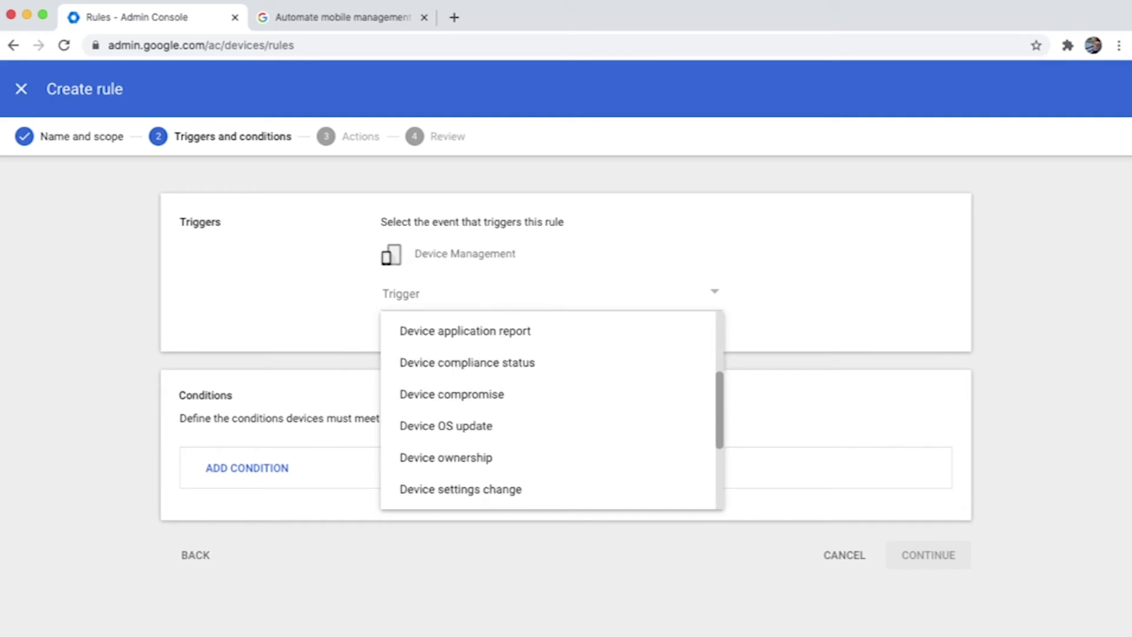
pyautogui.scroll(-1, 548, 448)
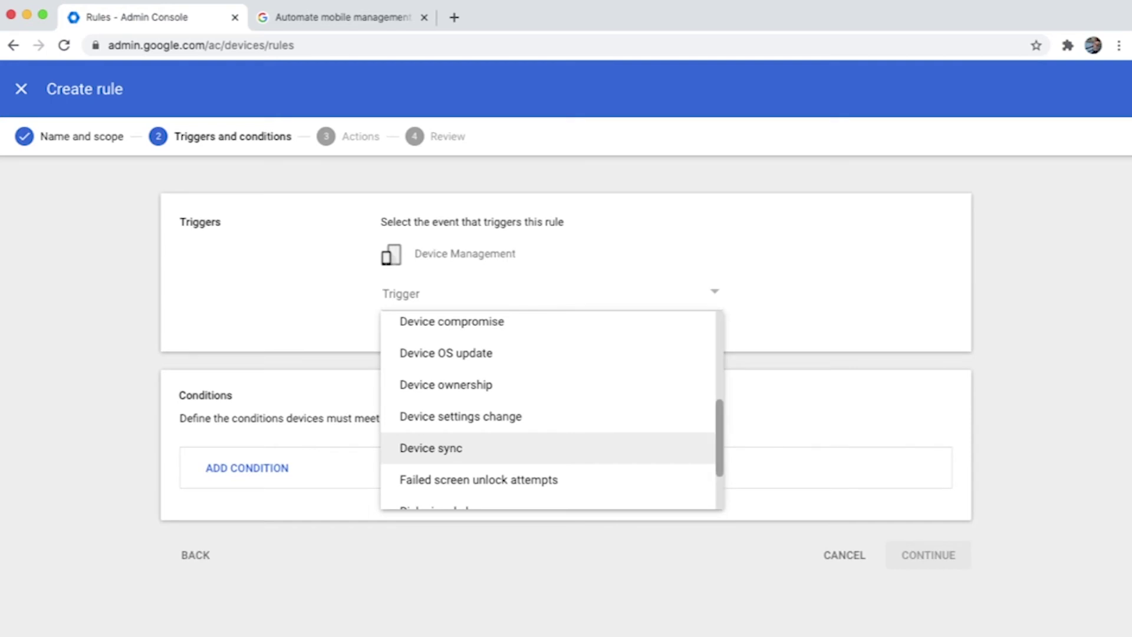
pyautogui.scroll(-2, 549, 410)
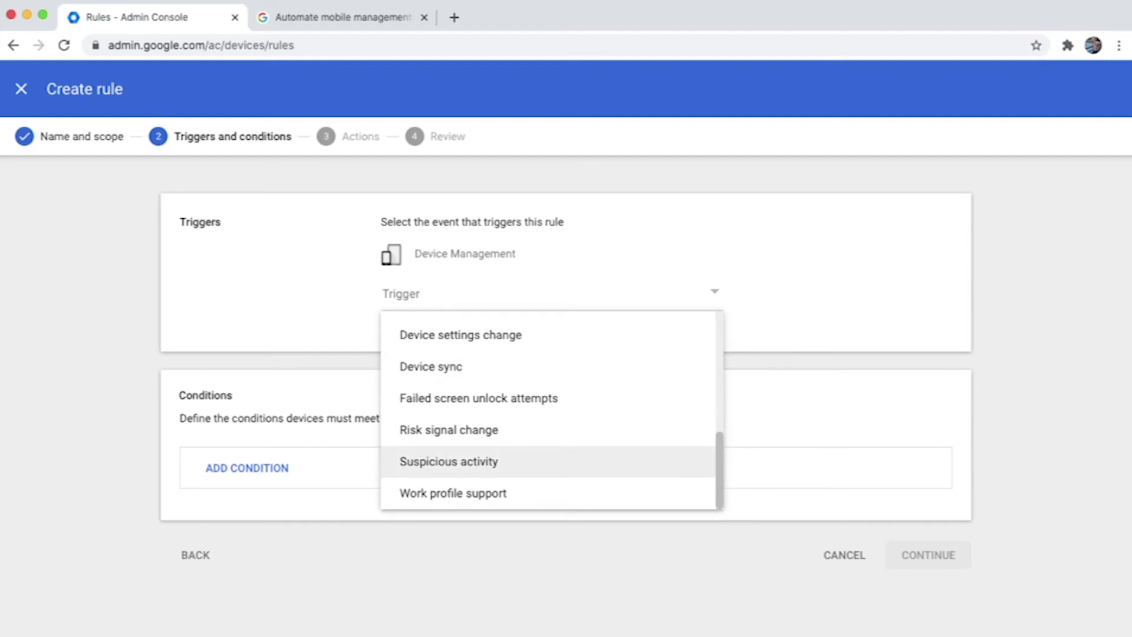
pyautogui.scroll(3, 548, 410)
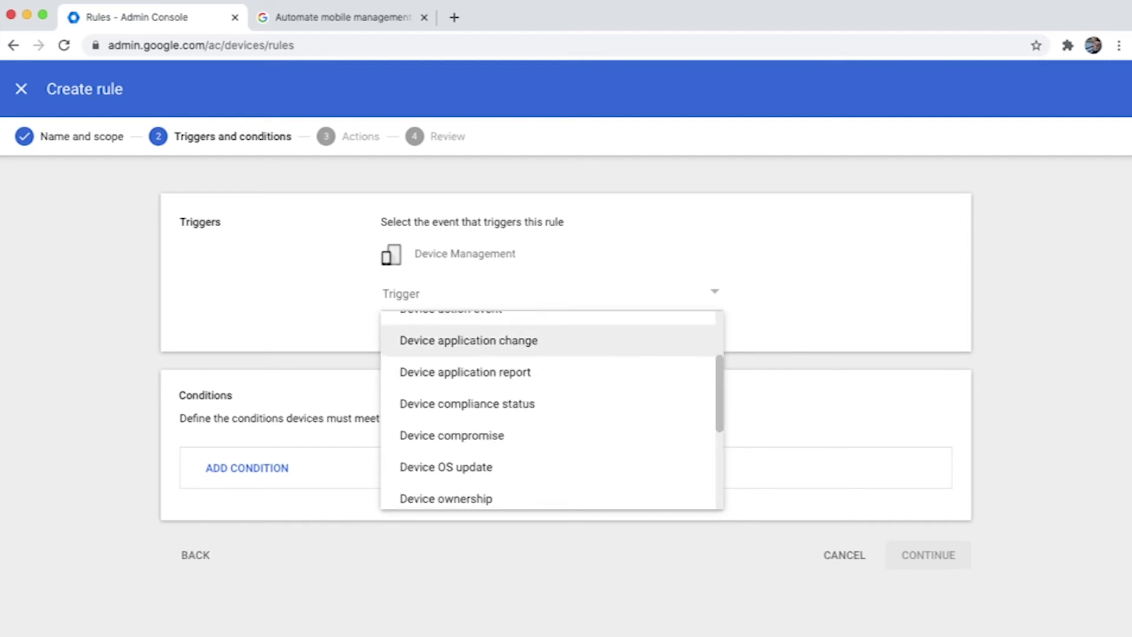
pyautogui.click(469, 340)
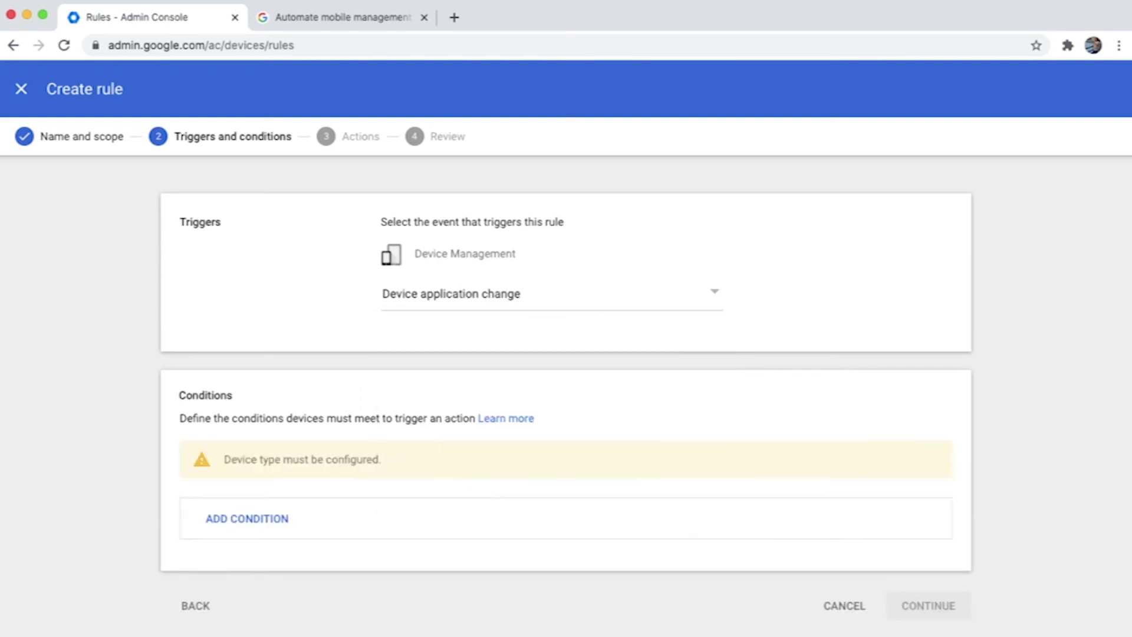
# - Add a condition to the rule requiring Application state to be Detected as potentially harmful
pyautogui.click(247, 518)
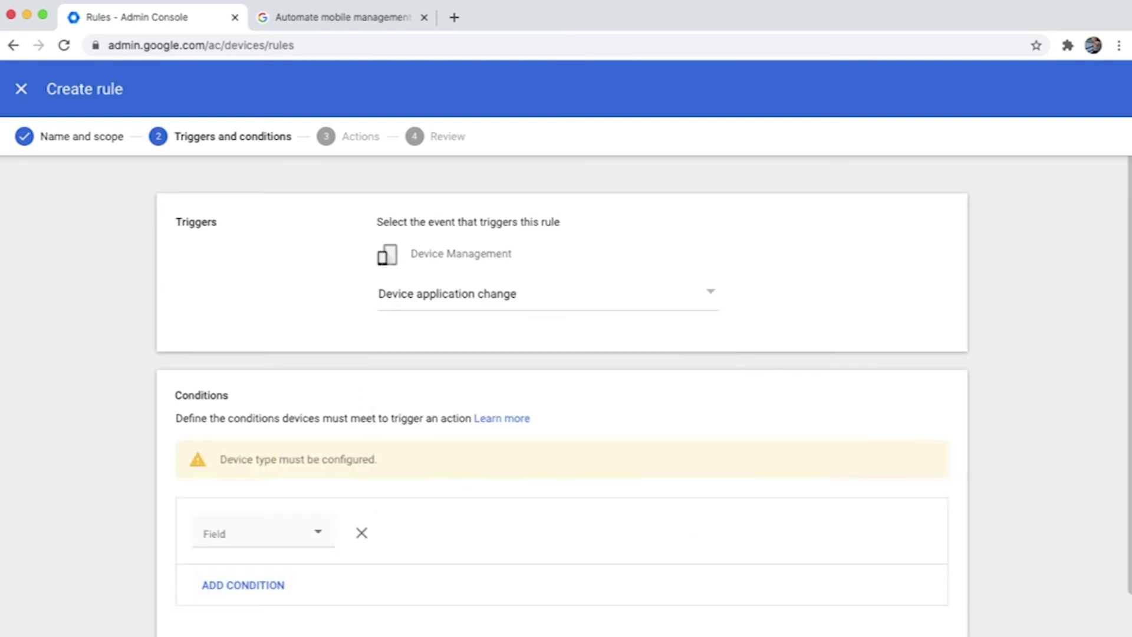
pyautogui.scroll(-1, 561, 395)
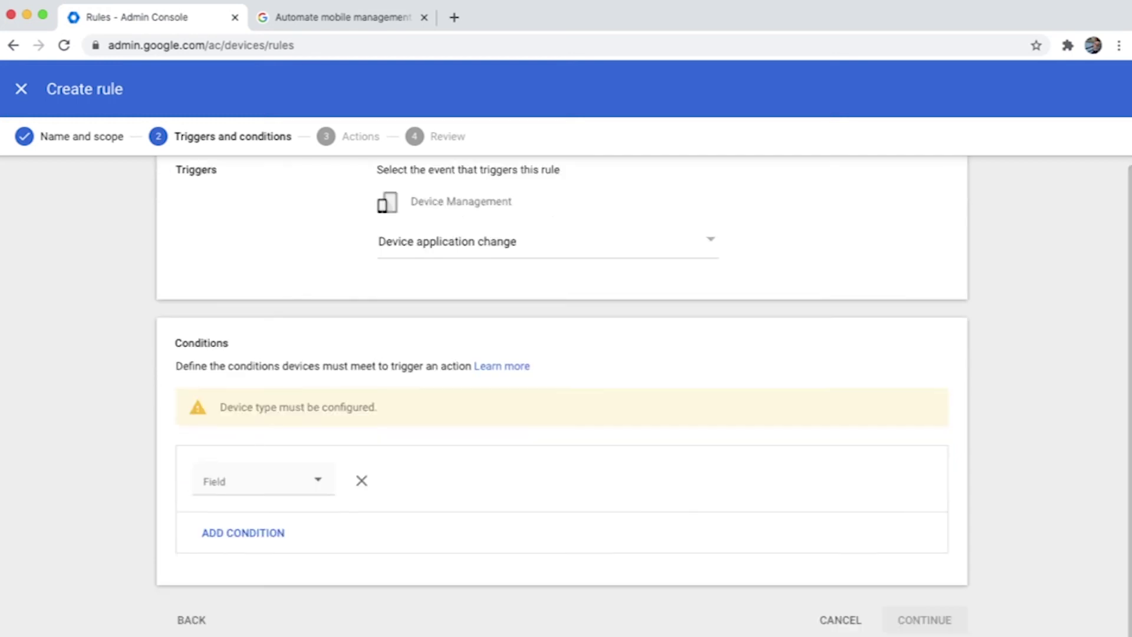
pyautogui.click(264, 480)
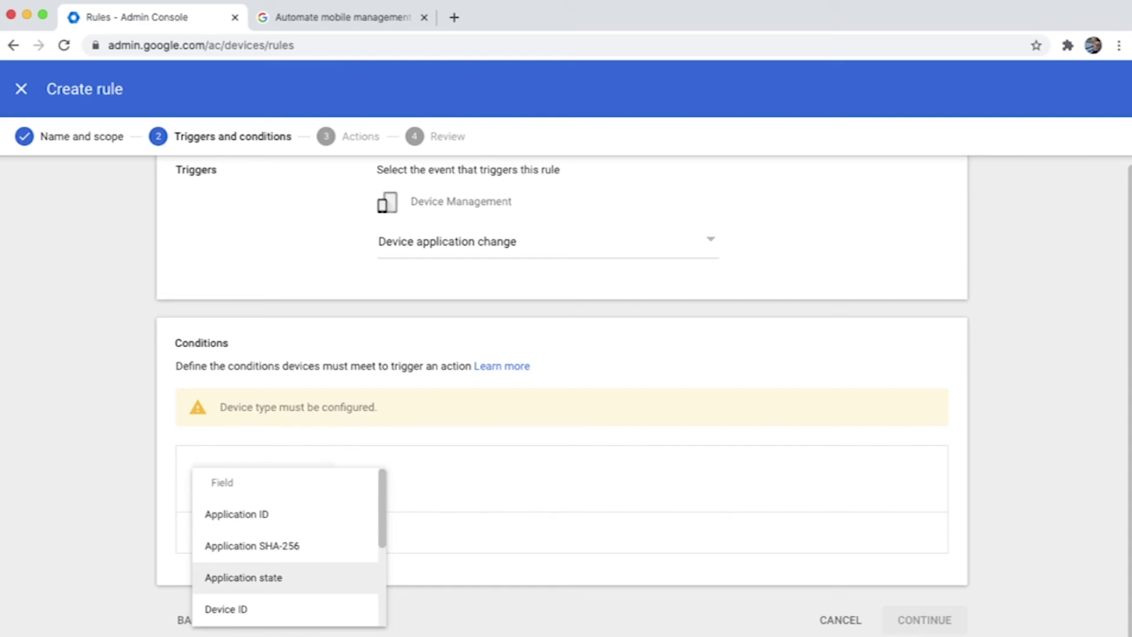
pyautogui.scroll(-3, 278, 530)
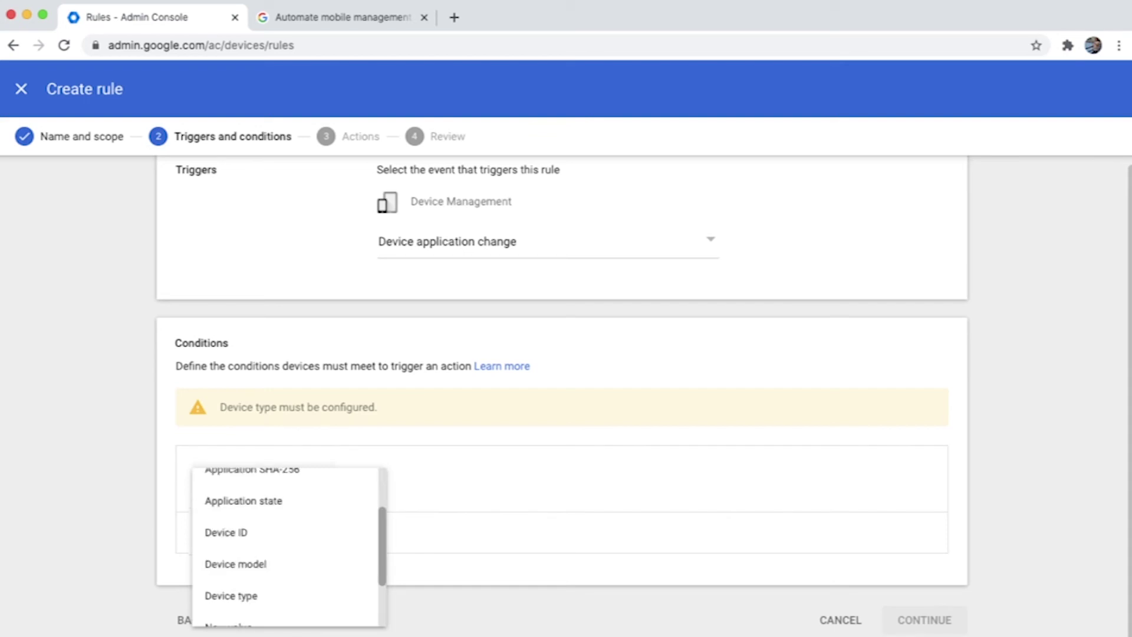
pyautogui.scroll(3, 283, 560)
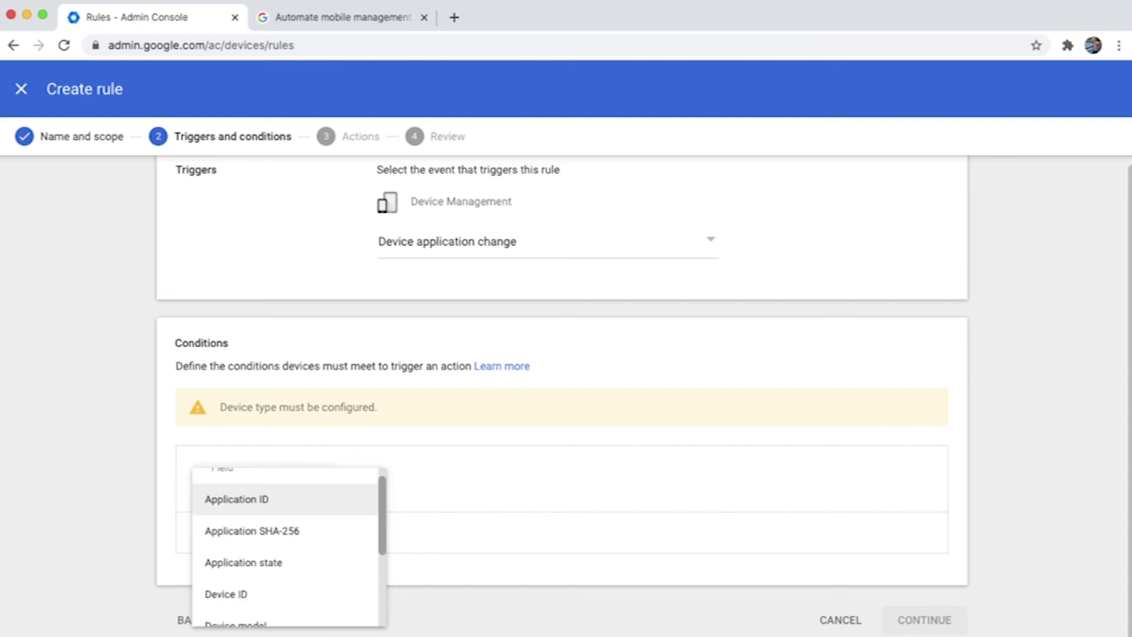
pyautogui.click(283, 563)
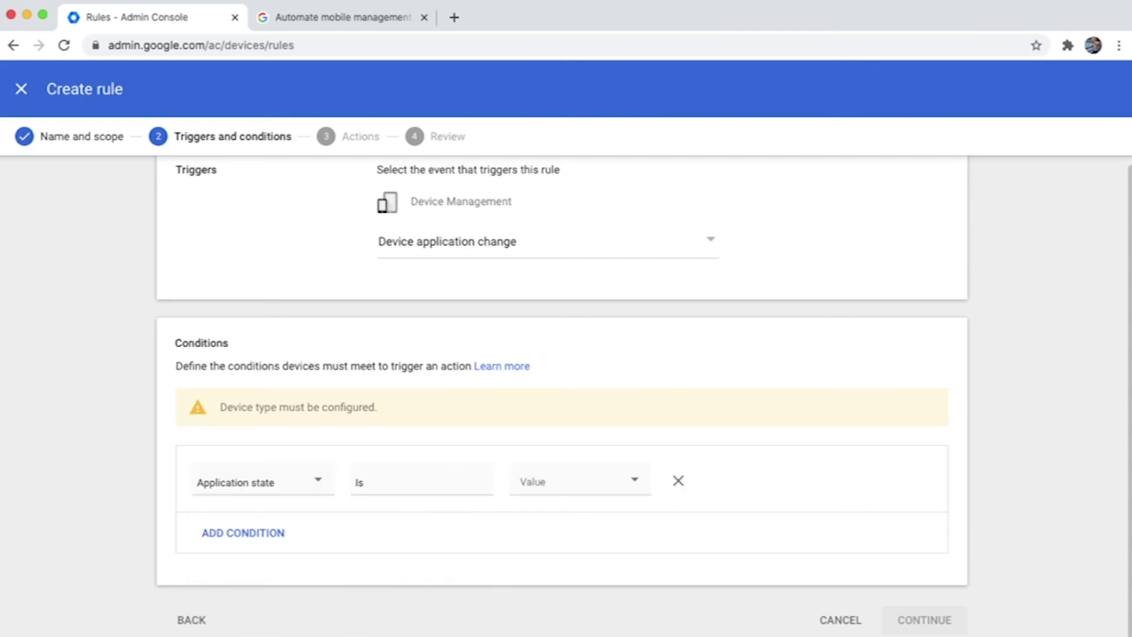
pyautogui.click(579, 479)
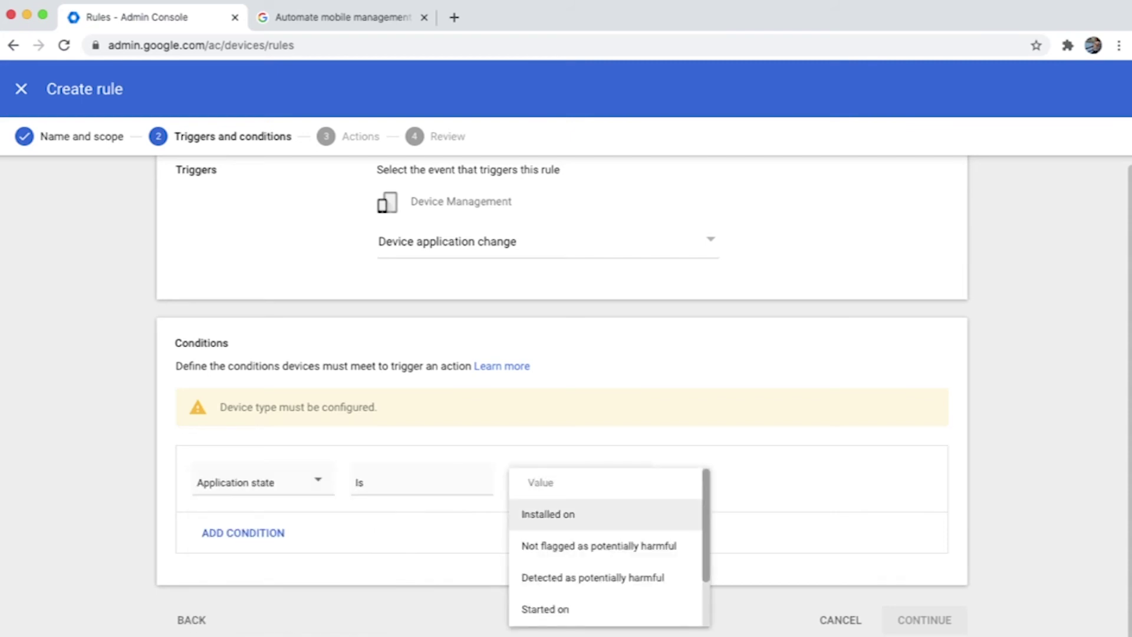
pyautogui.scroll(-2, 607, 549)
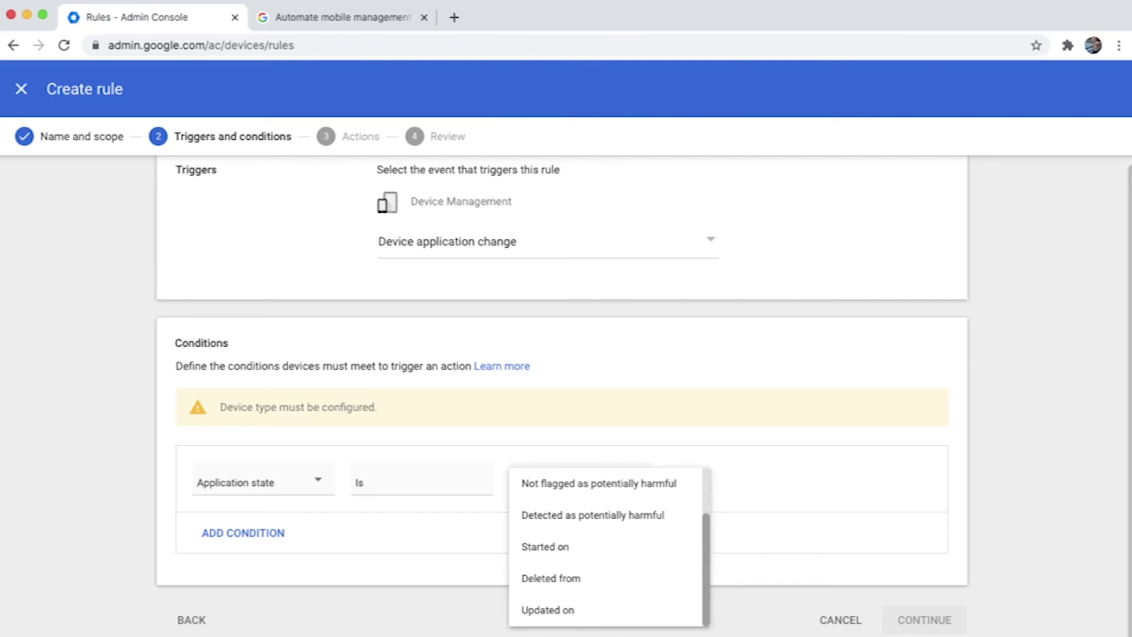
pyautogui.scroll(2, 608, 549)
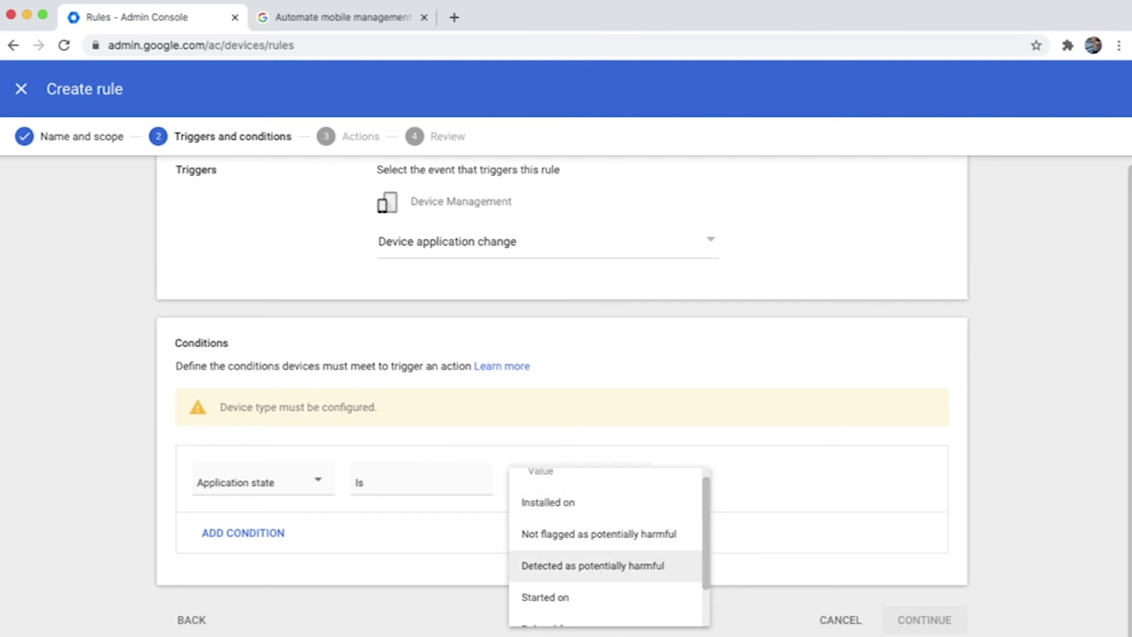
pyautogui.click(592, 566)
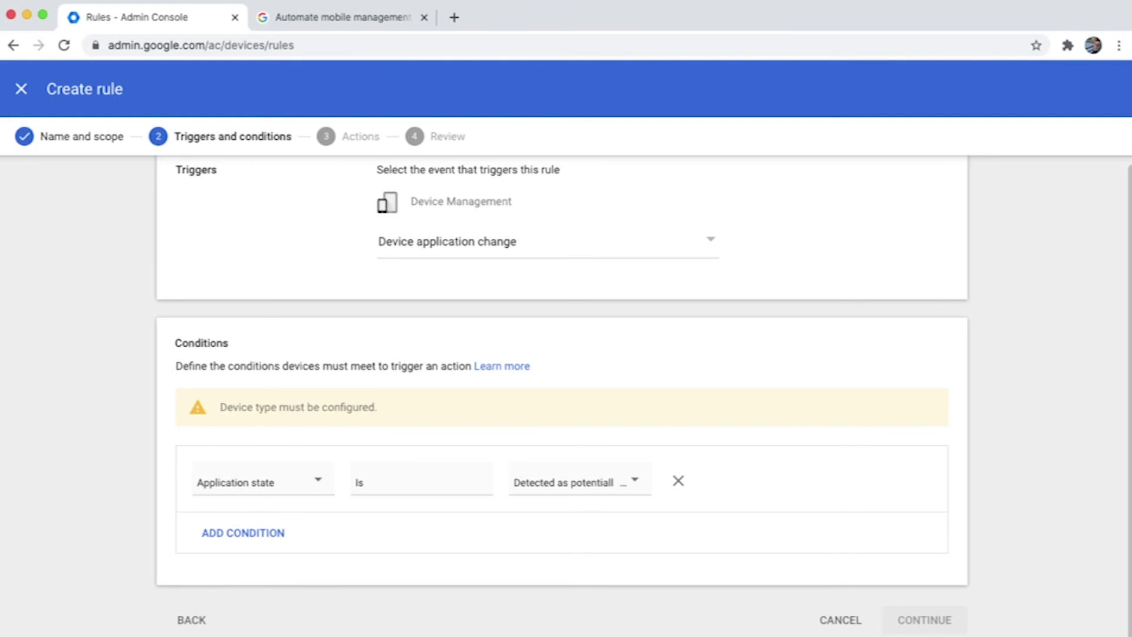
# - Add a second condition requiring Device type to be Android, and proceed to the rule's actions
pyautogui.click(243, 533)
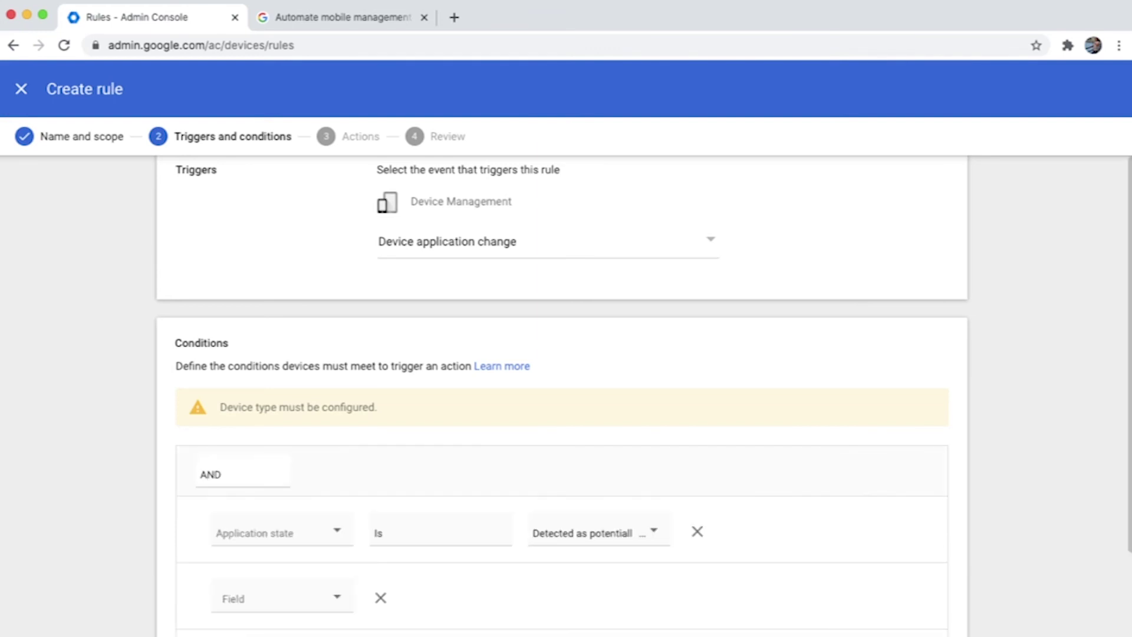
pyautogui.scroll(-2, 560, 395)
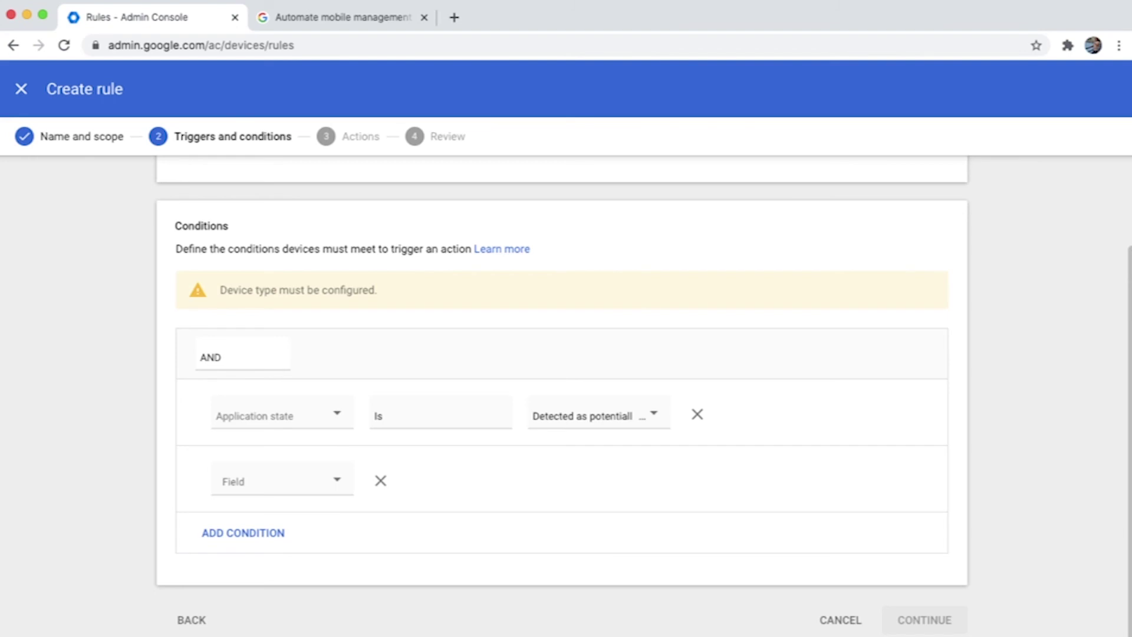
pyautogui.click(282, 480)
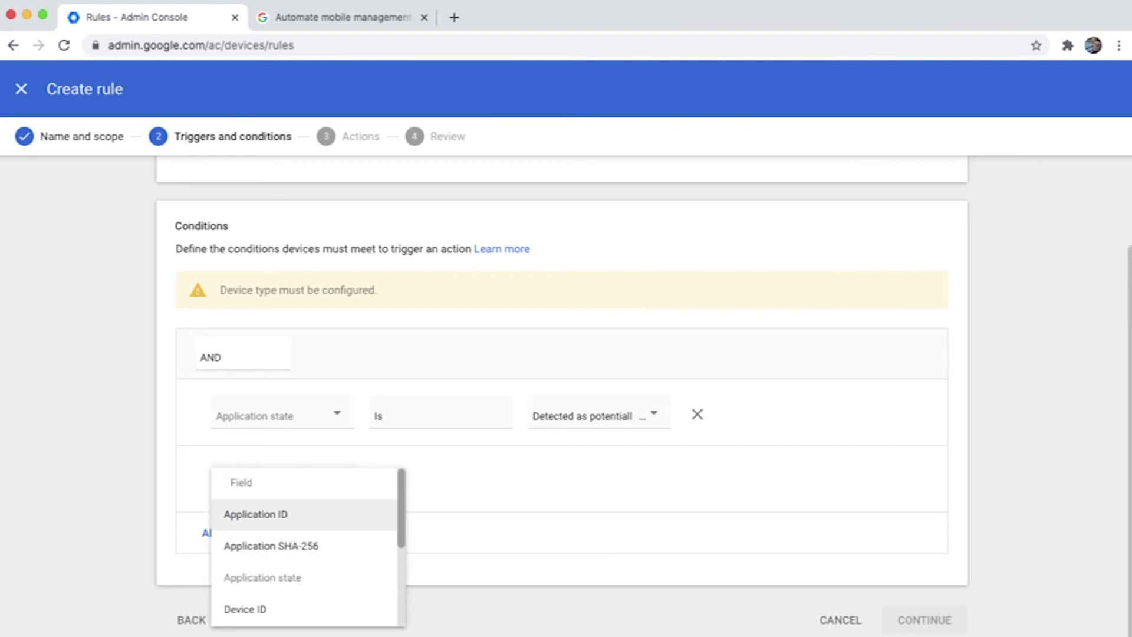
pyautogui.scroll(-2, 307, 548)
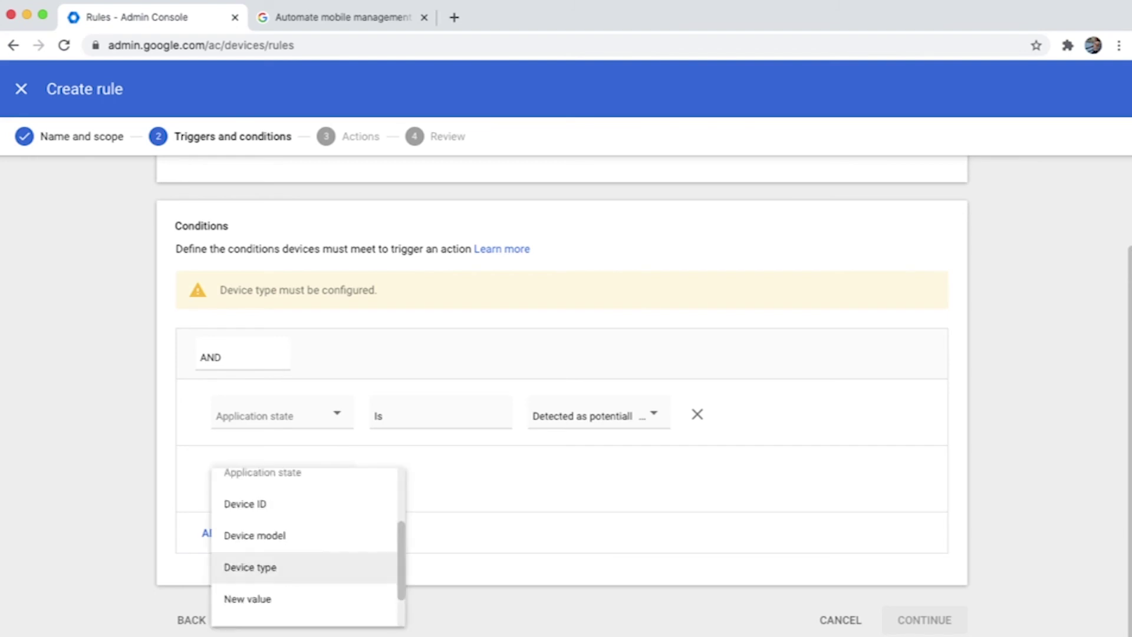
pyautogui.click(250, 567)
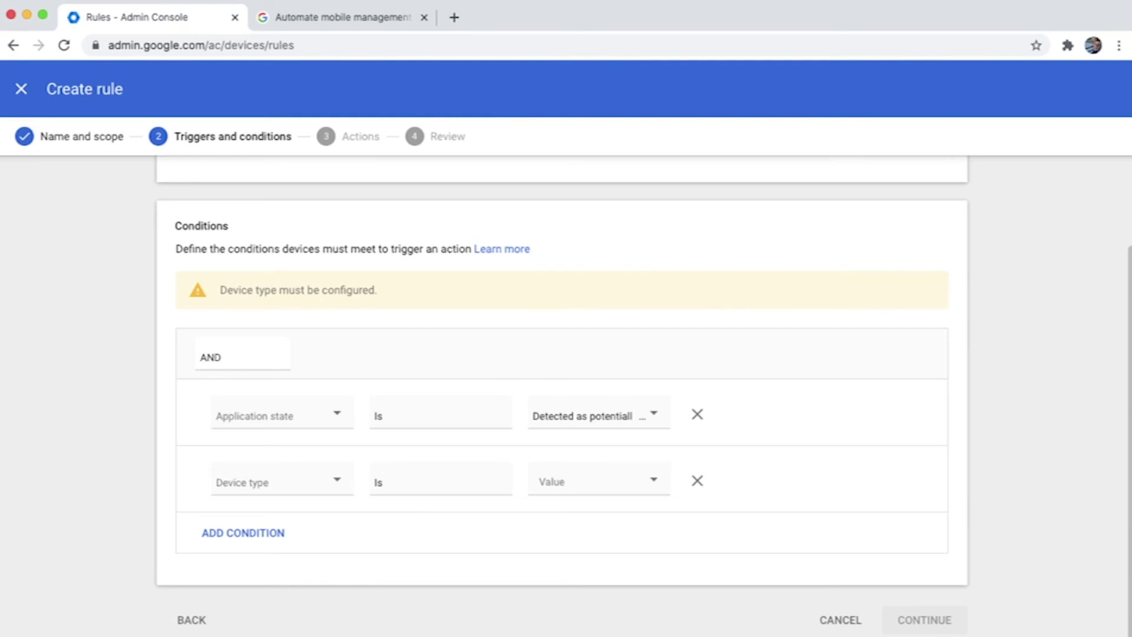
pyautogui.click(599, 480)
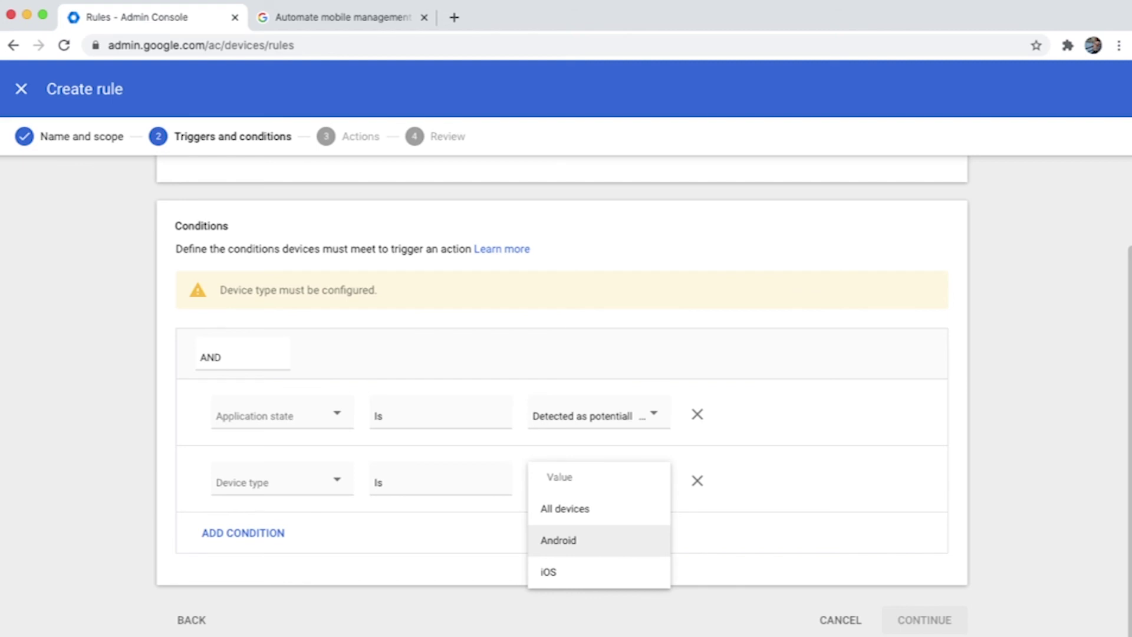
pyautogui.press('Return')
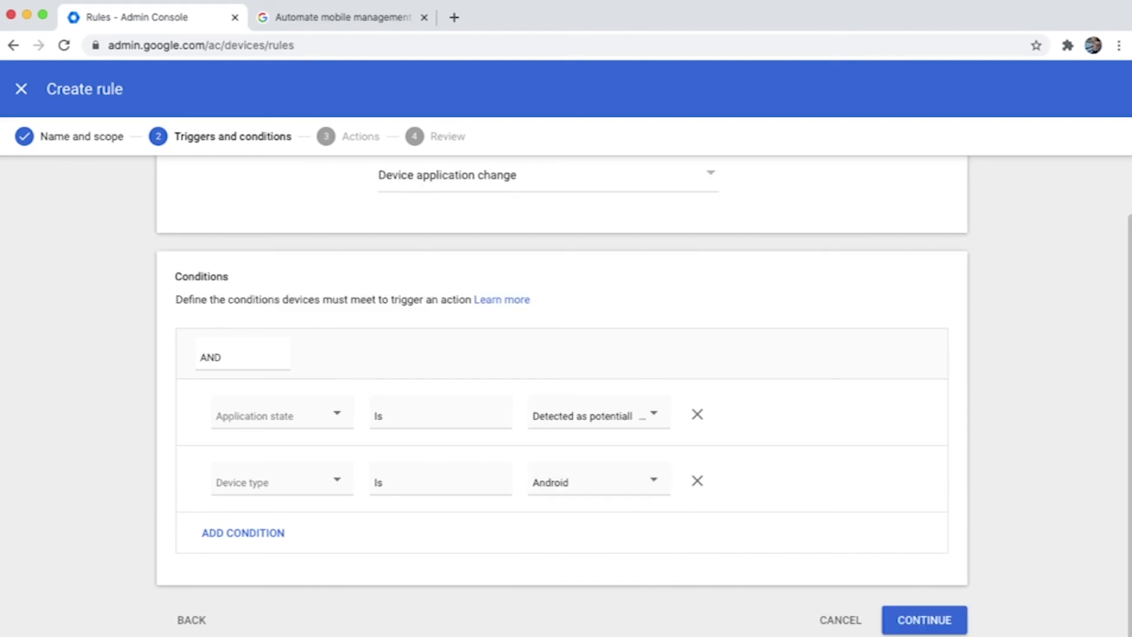
pyautogui.click(923, 620)
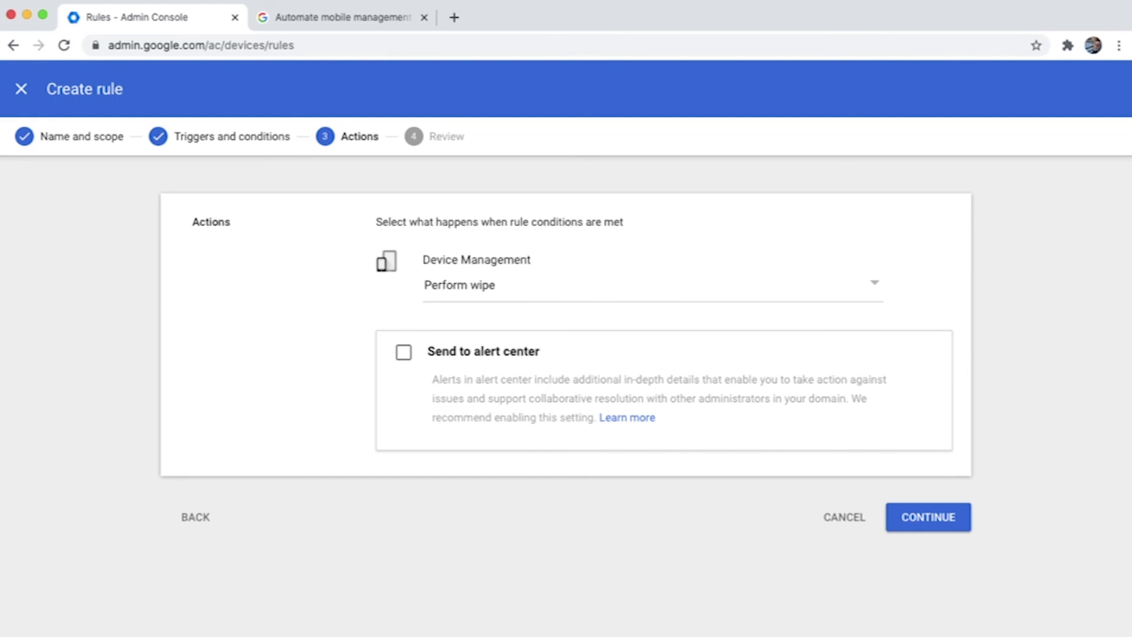
# - Switch to the Google Workspace Admin Help article on automating mobile management and examine its rule templates, triggers and conditions sections
pyautogui.click(342, 17)
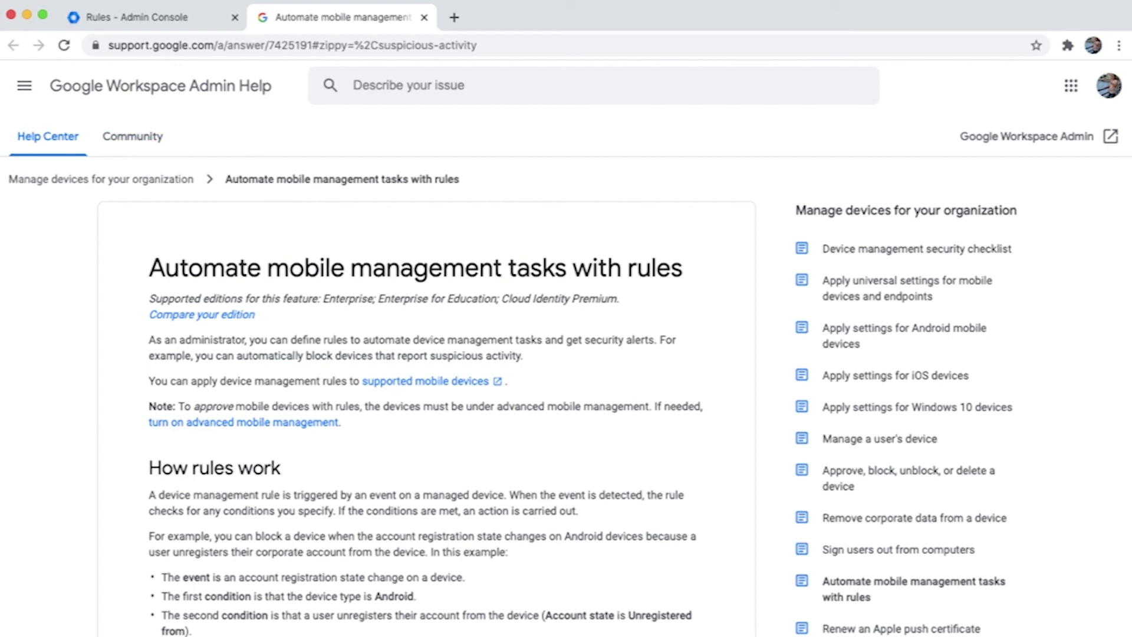
pyautogui.scroll(-9, 566, 352)
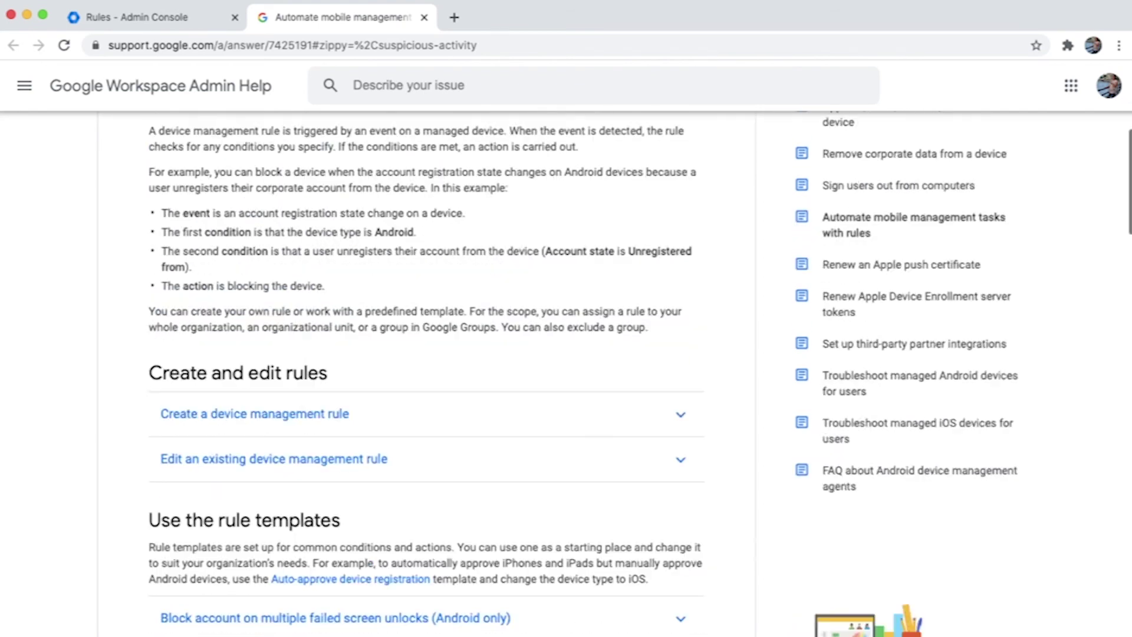
pyautogui.scroll(-5, 566, 352)
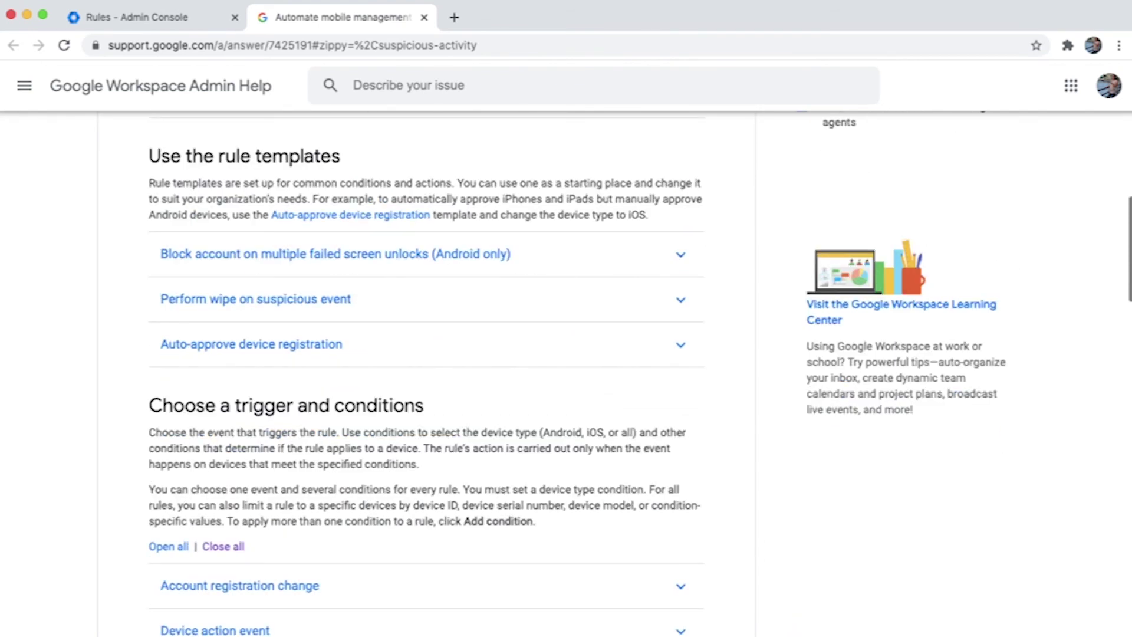
pyautogui.scroll(-5, 566, 352)
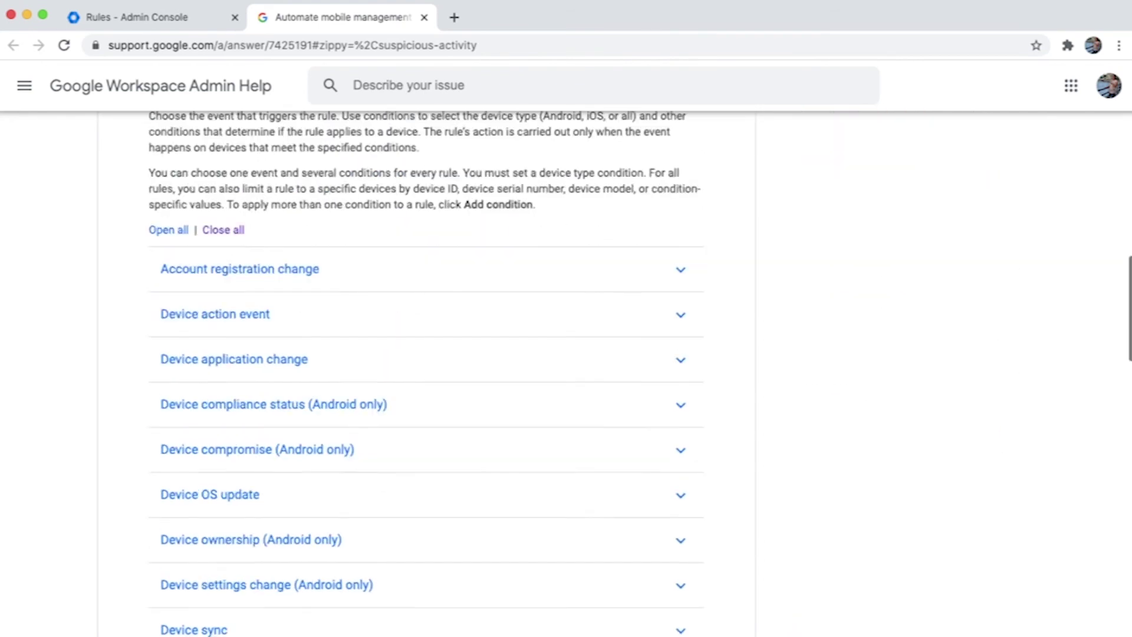